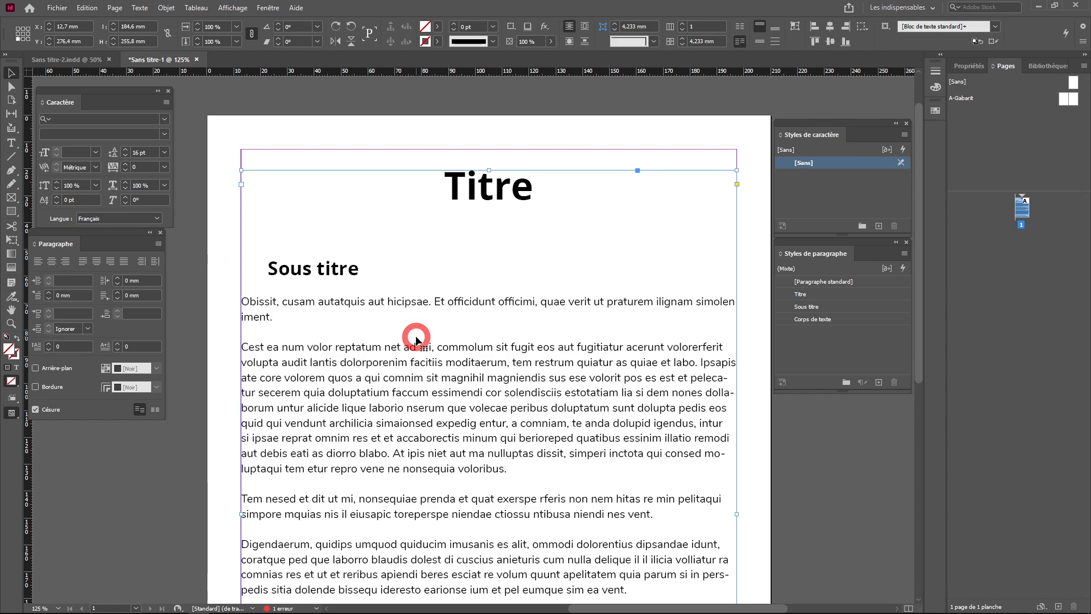
Step: Create a new one-page portrait document, 210 x 297 mm, with 12,7 mm margins from the default preset
{"action": "key", "text": "ctrl+minus"}
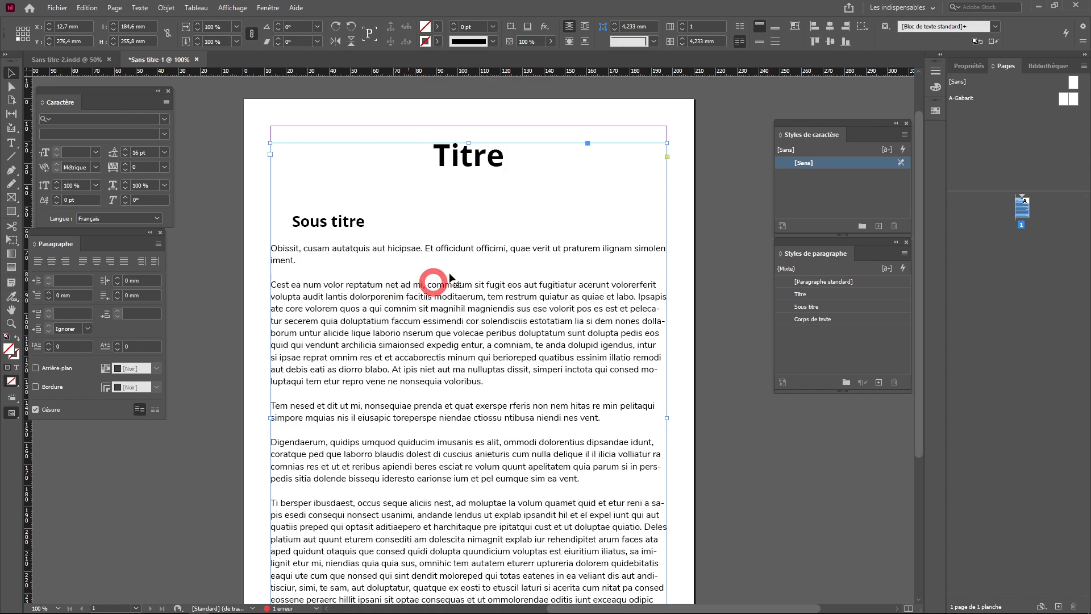
{"action": "left_click", "coordinate": [60, 9]}
{"action": "mouse_move", "coordinate": [71, 22]}
{"action": "left_click", "coordinate": [284, 22]}
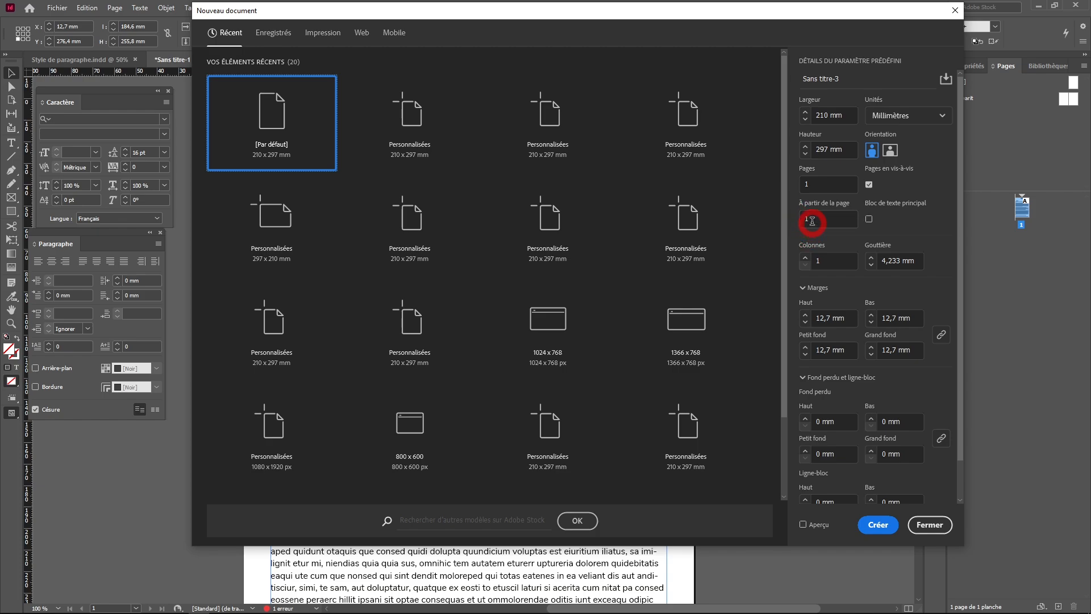
{"action": "left_click", "coordinate": [875, 523]}
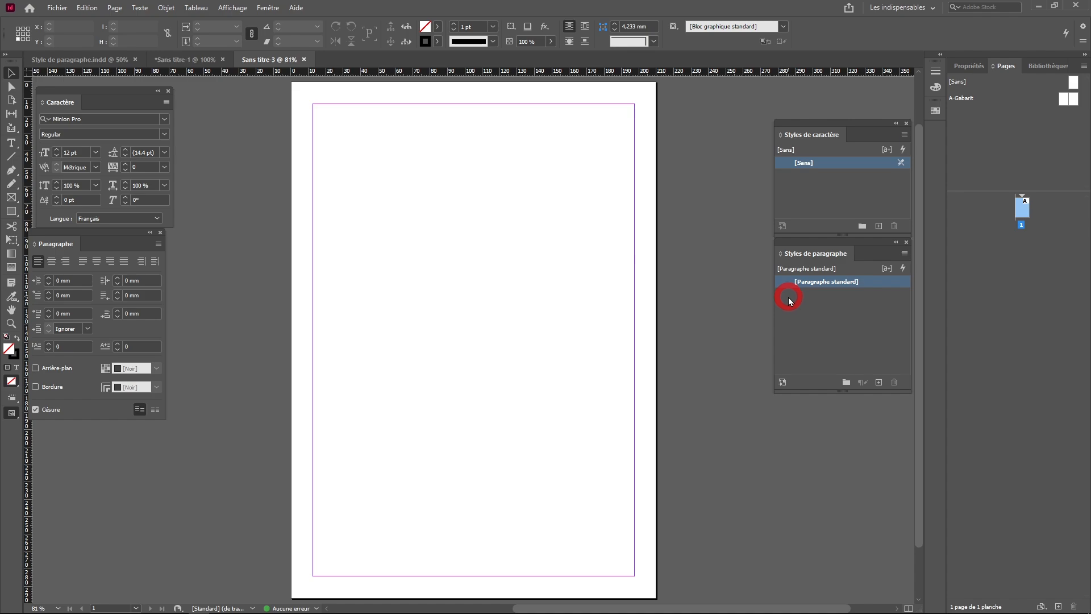
Step: Load the paragraph styles Titre, Sous titre and Corps de texte from Style de paragraphe.indd, excluding [Paragraphe standard]
{"action": "left_click", "coordinate": [905, 253]}
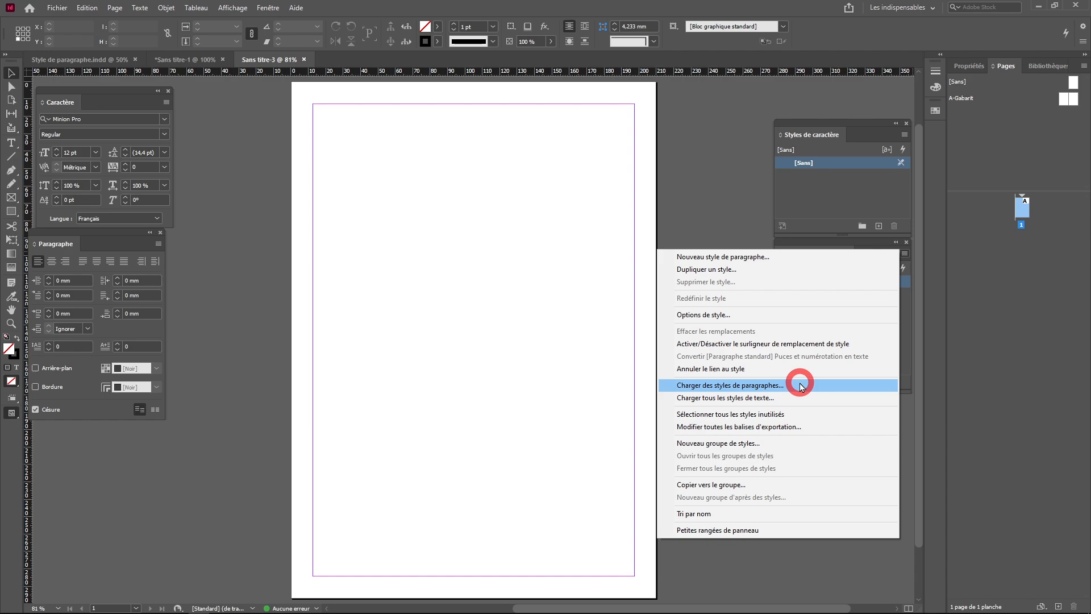
{"action": "left_click", "coordinate": [801, 385]}
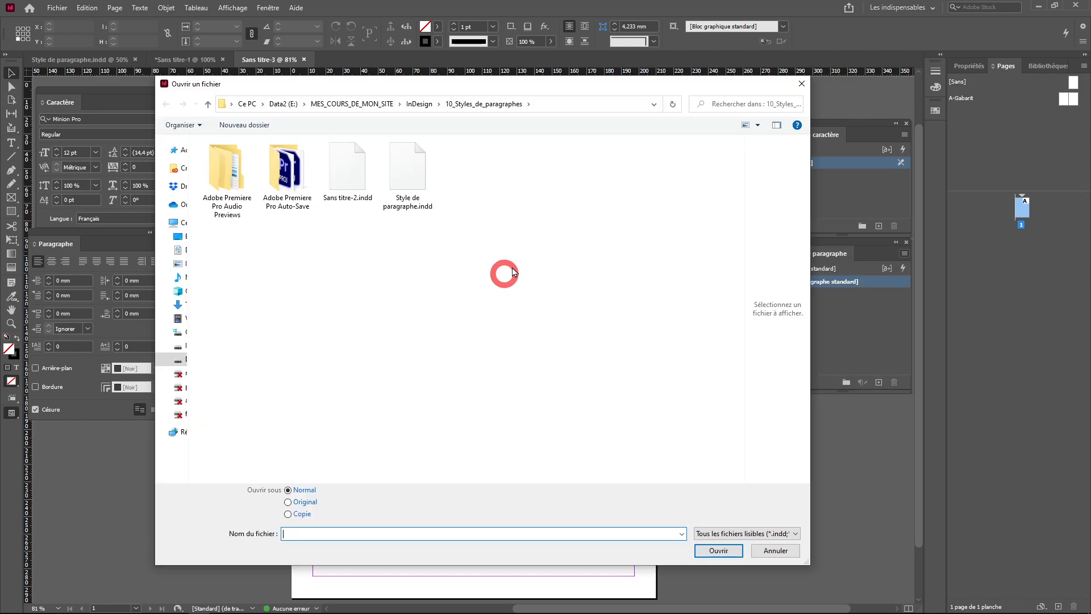
{"action": "left_click", "coordinate": [408, 169]}
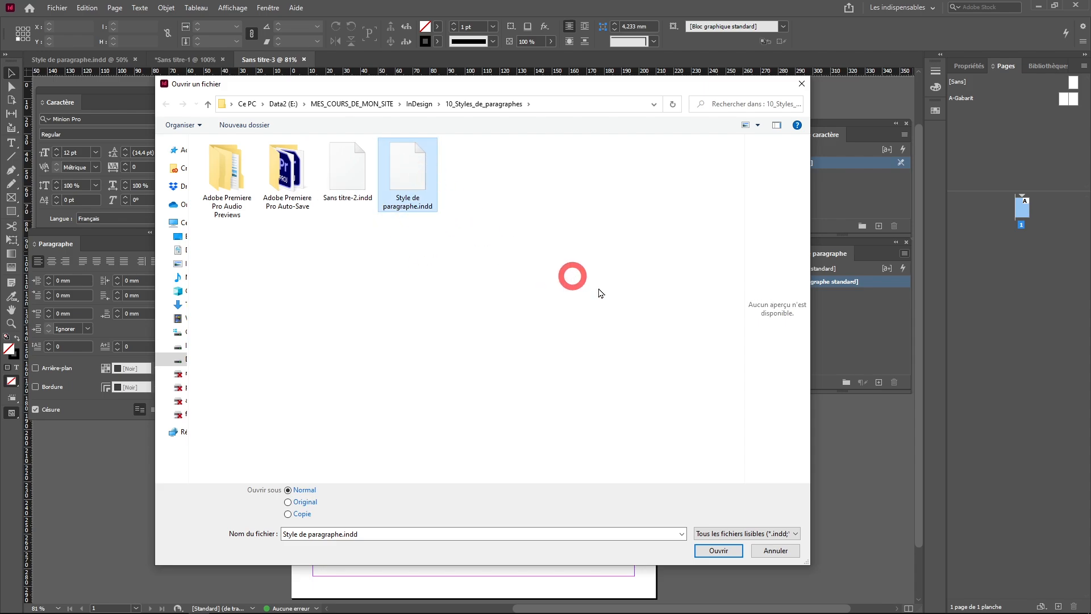
{"action": "left_click", "coordinate": [722, 552]}
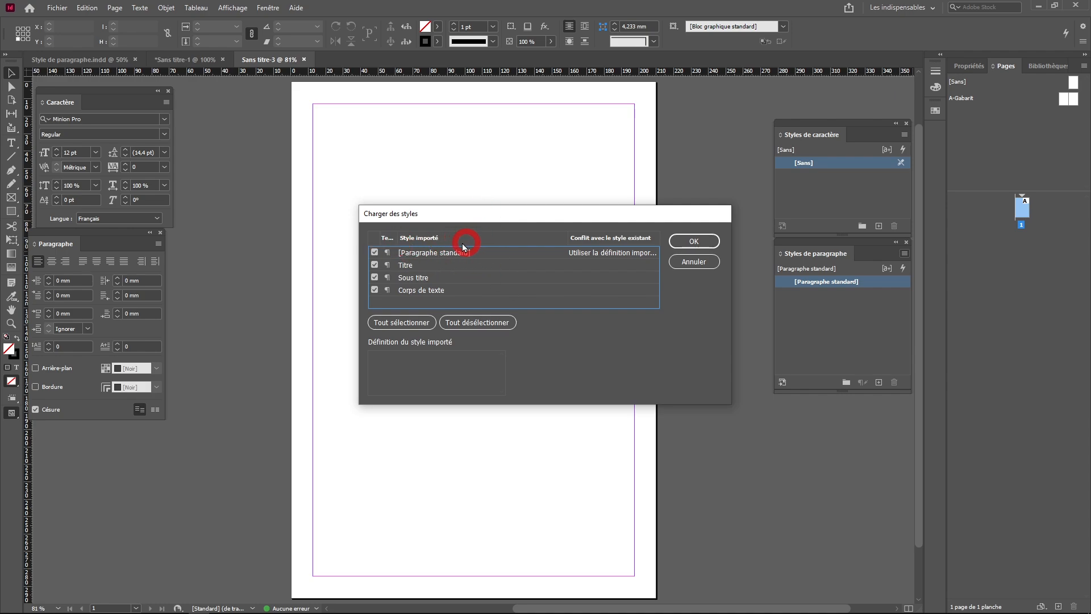
{"action": "left_click", "coordinate": [375, 252]}
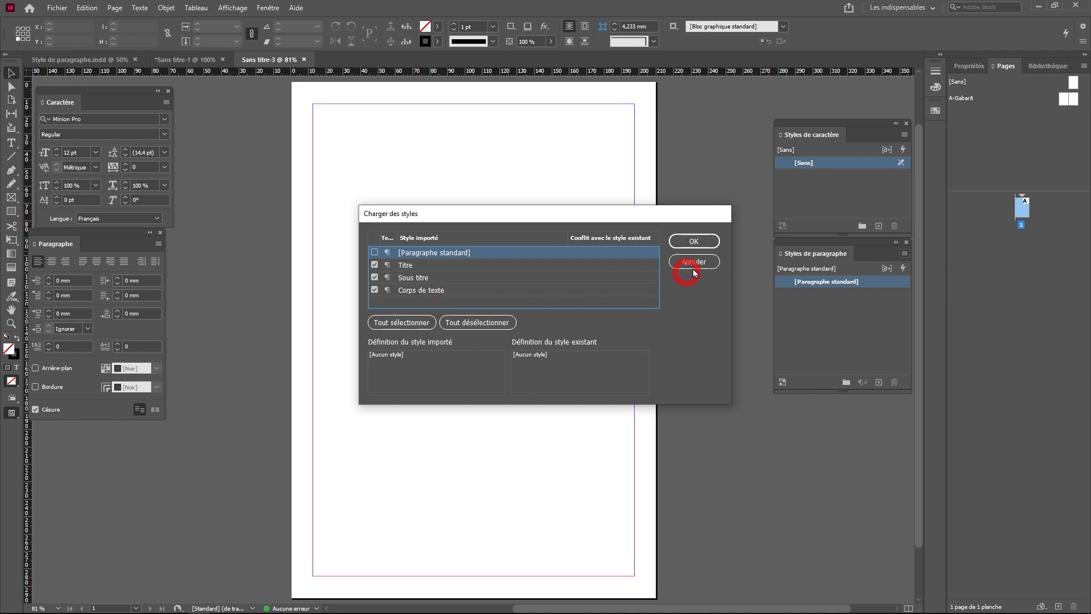
{"action": "left_click", "coordinate": [694, 243]}
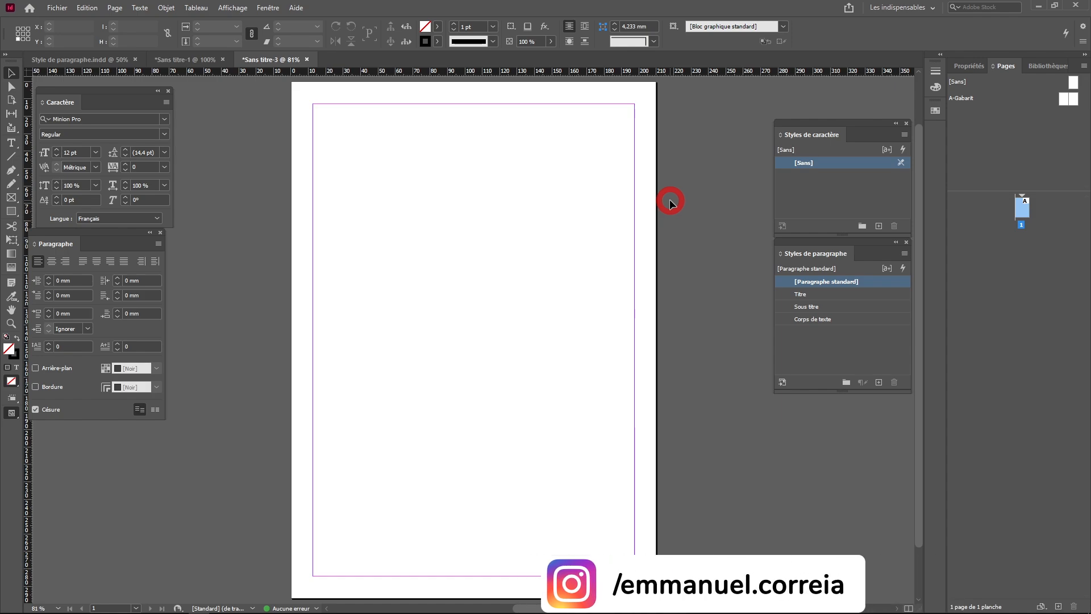
Step: Draw a text frame about 185 x 223 mm between the side margins and enter "Titre" and "Sous titre" on separate lines
{"action": "left_click", "coordinate": [11, 143]}
{"action": "left_click_drag", "start_coordinate": [316, 119], "coordinate": [636, 504]}
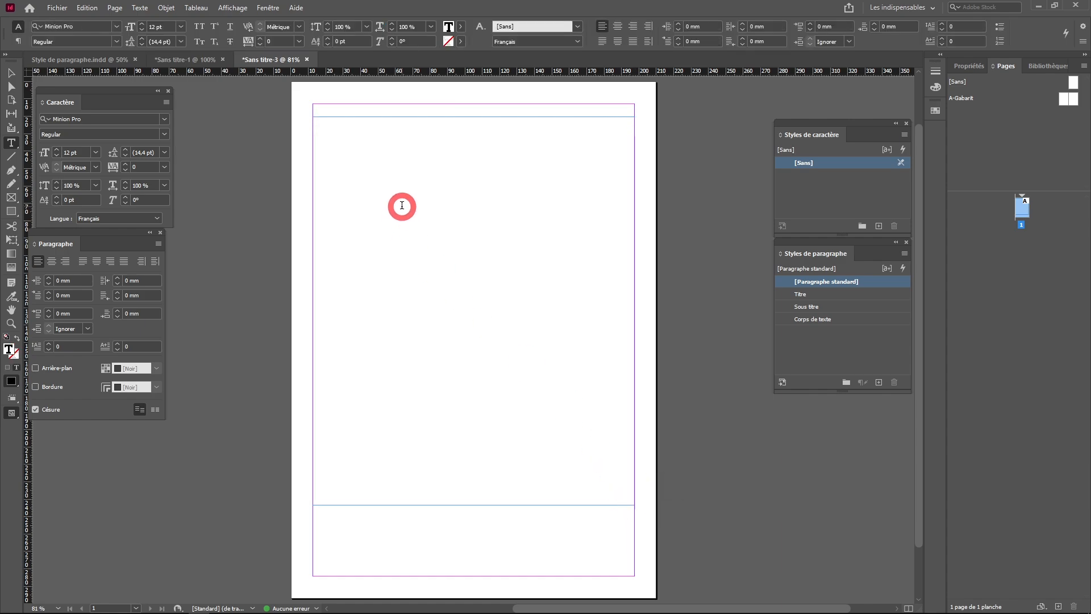
{"action": "type", "text": "Titre"}
{"action": "left_click", "coordinate": [316, 170]}
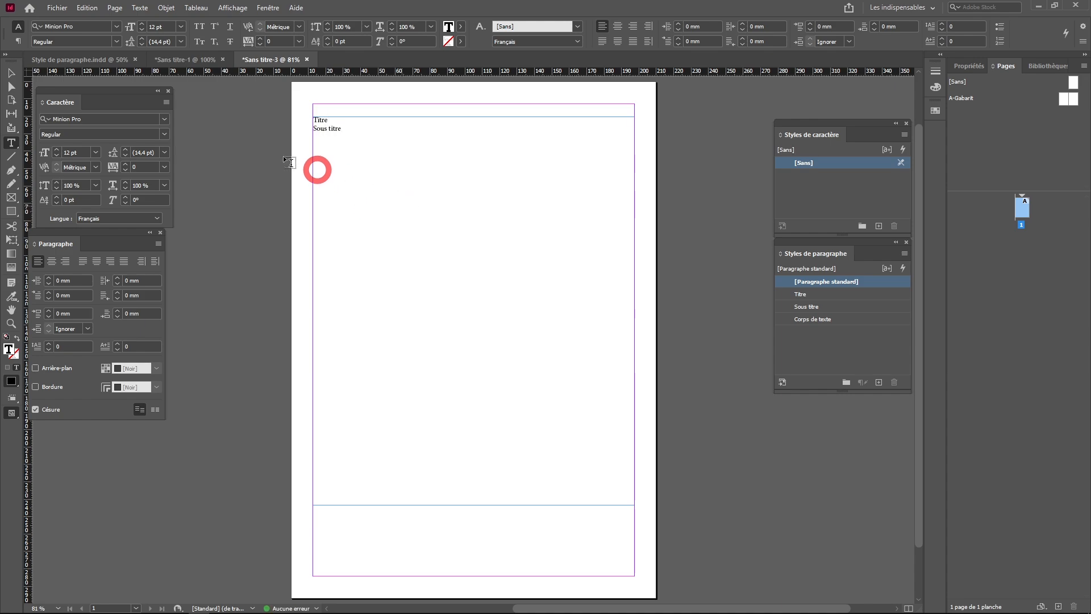
Step: Fill the rest of the text frame with placeholder text and apply the Corps de texte paragraph style to it
{"action": "left_click", "coordinate": [86, 7]}
{"action": "left_click", "coordinate": [116, 8]}
{"action": "left_click", "coordinate": [140, 8]}
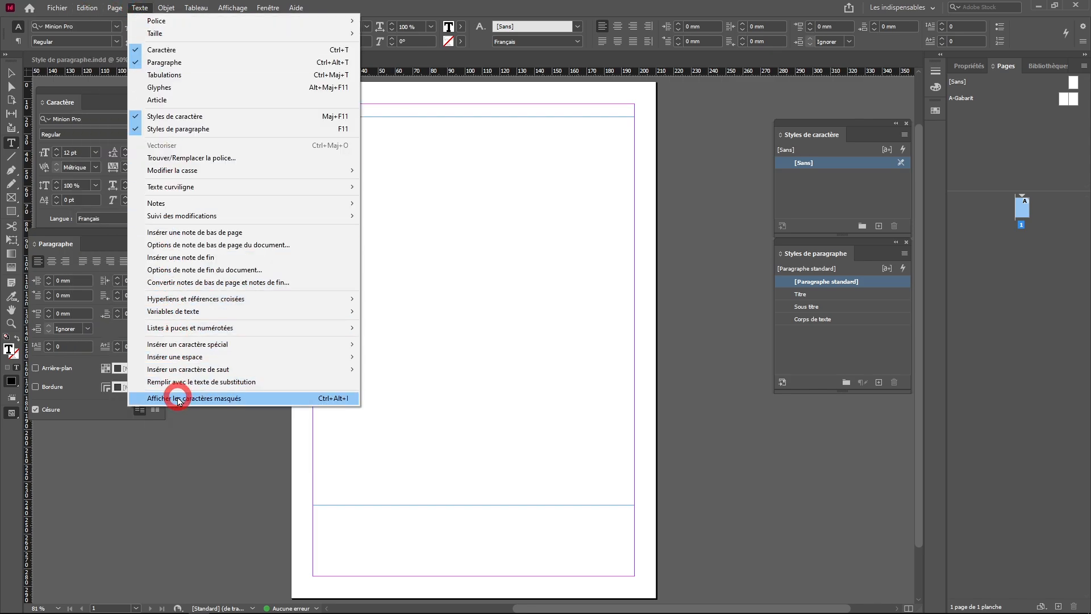
{"action": "left_click", "coordinate": [173, 381]}
{"action": "left_click_drag", "start_coordinate": [312, 136], "coordinate": [626, 511]}
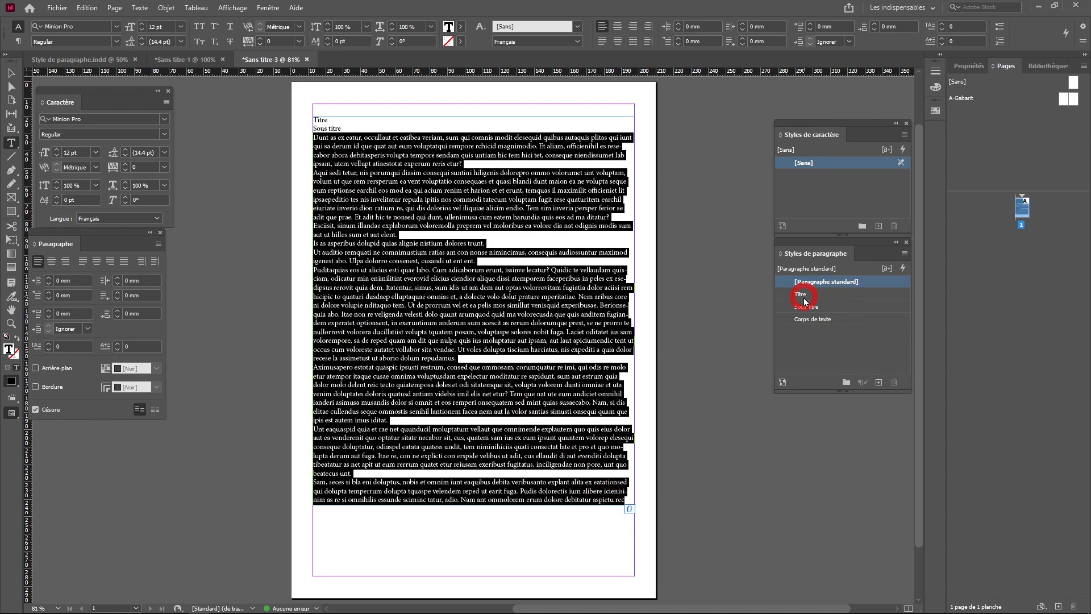
{"action": "left_click", "coordinate": [806, 320]}
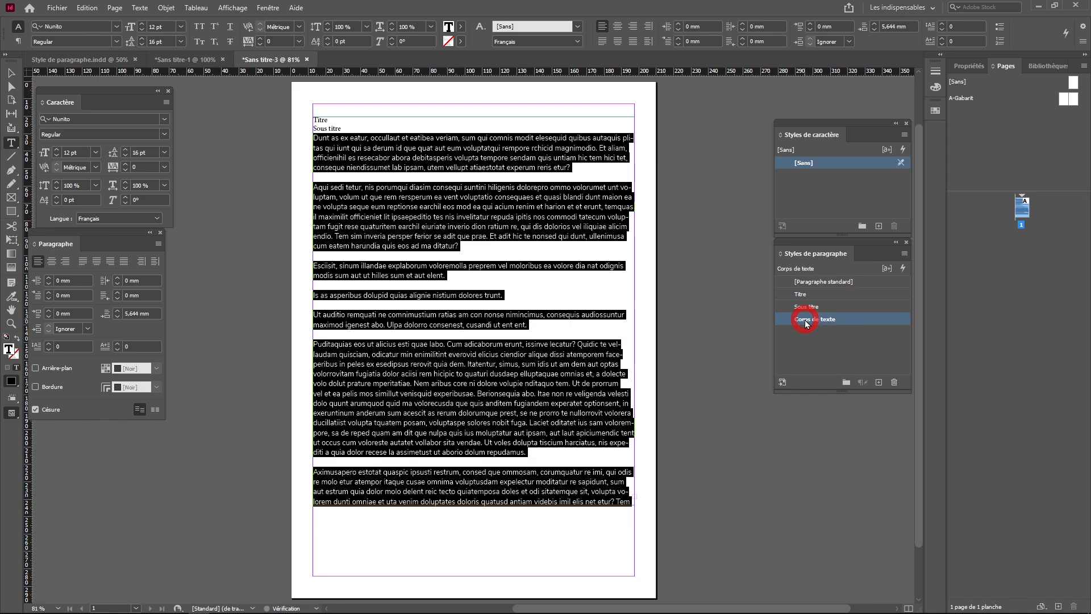
Step: Apply the Sous titre paragraph style to the "Sous titre" line and the Titre style to the "Titre" line
{"action": "left_click", "coordinate": [346, 126]}
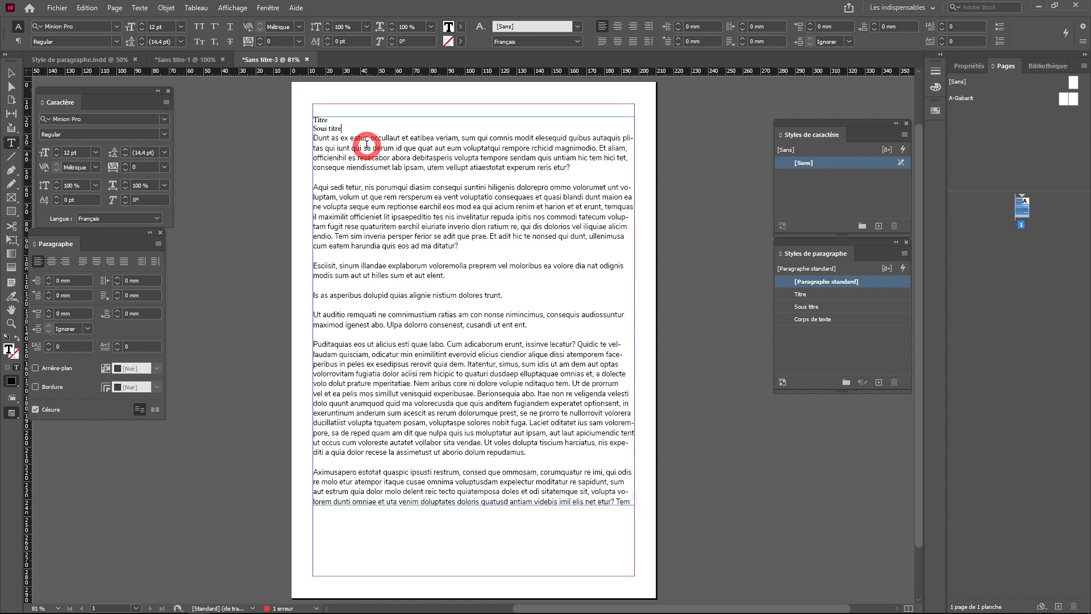
{"action": "left_click", "coordinate": [668, 296]}
{"action": "left_click", "coordinate": [814, 308]}
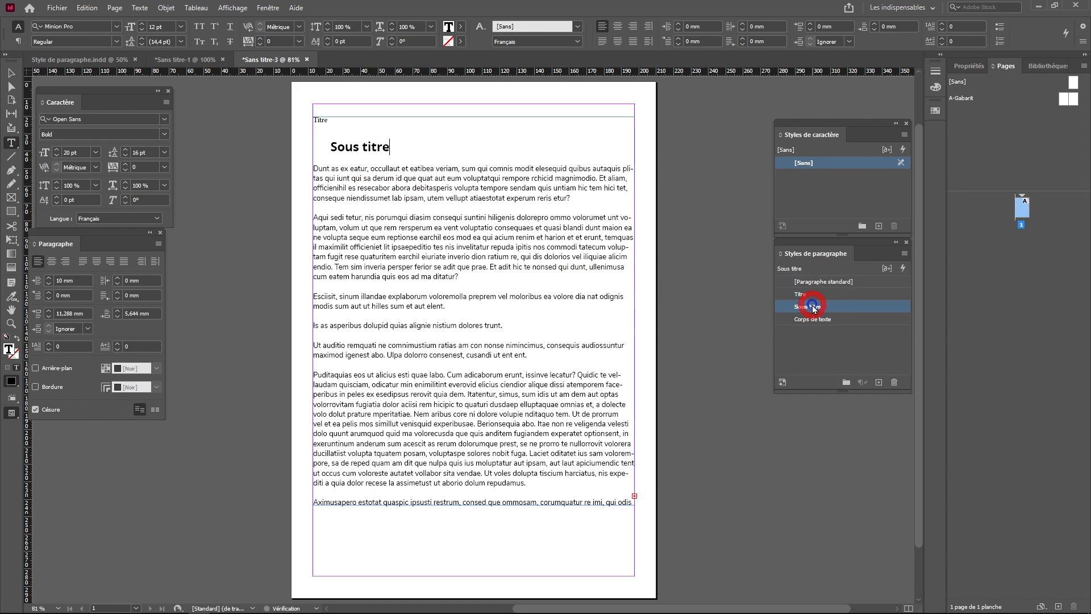
{"action": "left_click", "coordinate": [354, 122]}
{"action": "left_click", "coordinate": [802, 295]}
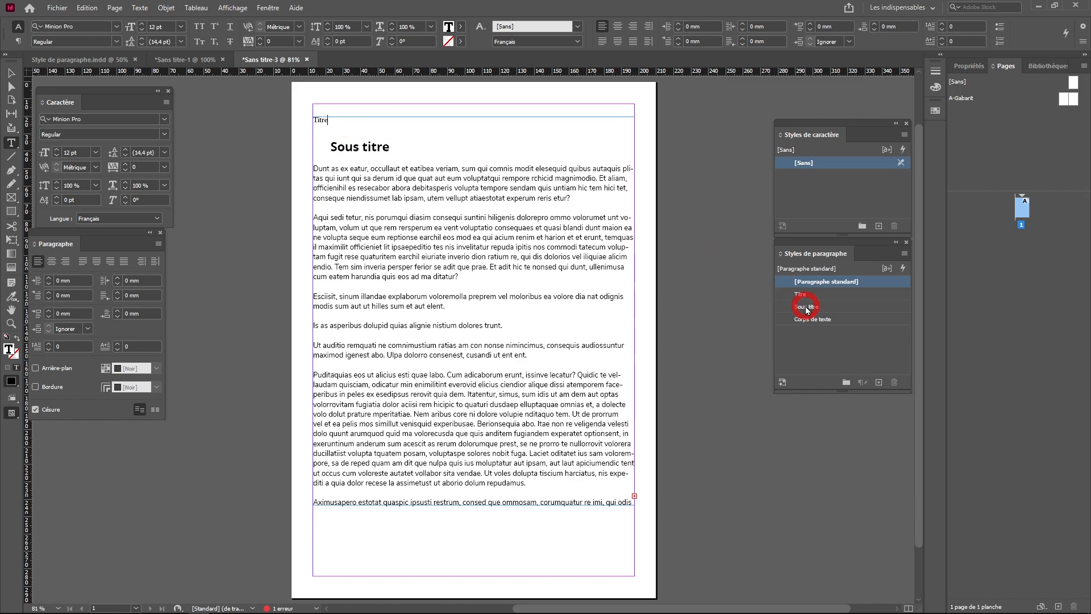
{"action": "left_click", "coordinate": [806, 296]}
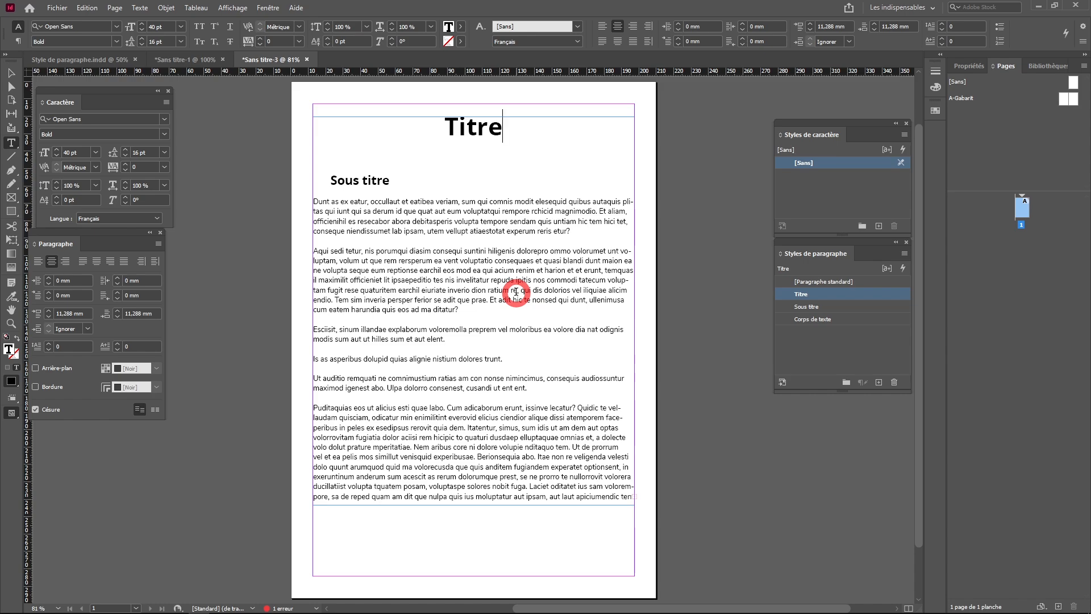
{"action": "left_click", "coordinate": [11, 73]}
{"action": "left_click", "coordinate": [479, 224]}
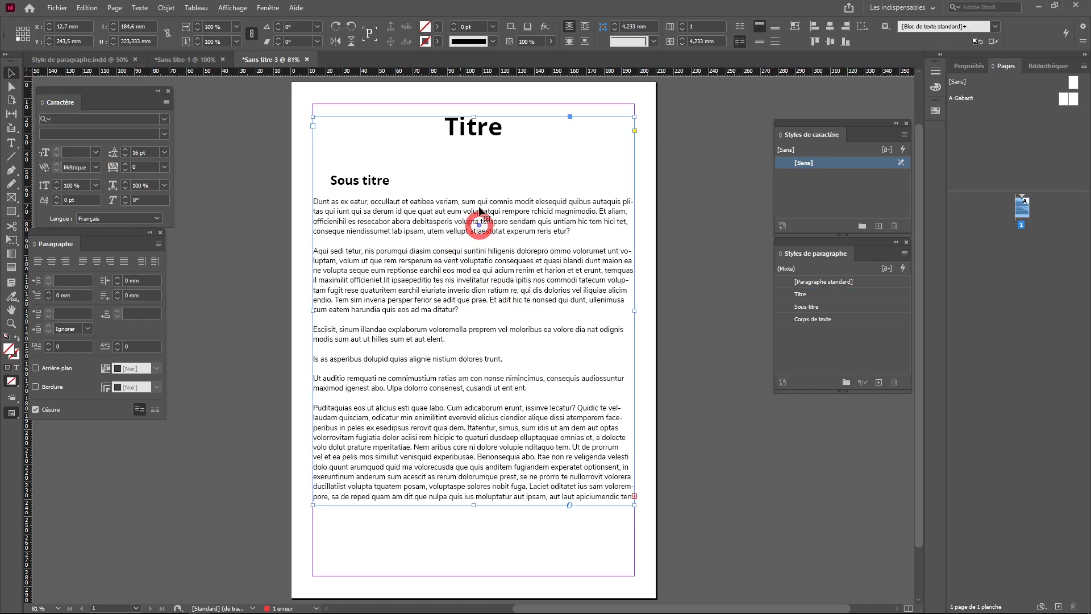
Step: Move the floating character styles and paragraph styles panels closer to the page
{"action": "left_click", "coordinate": [477, 353]}
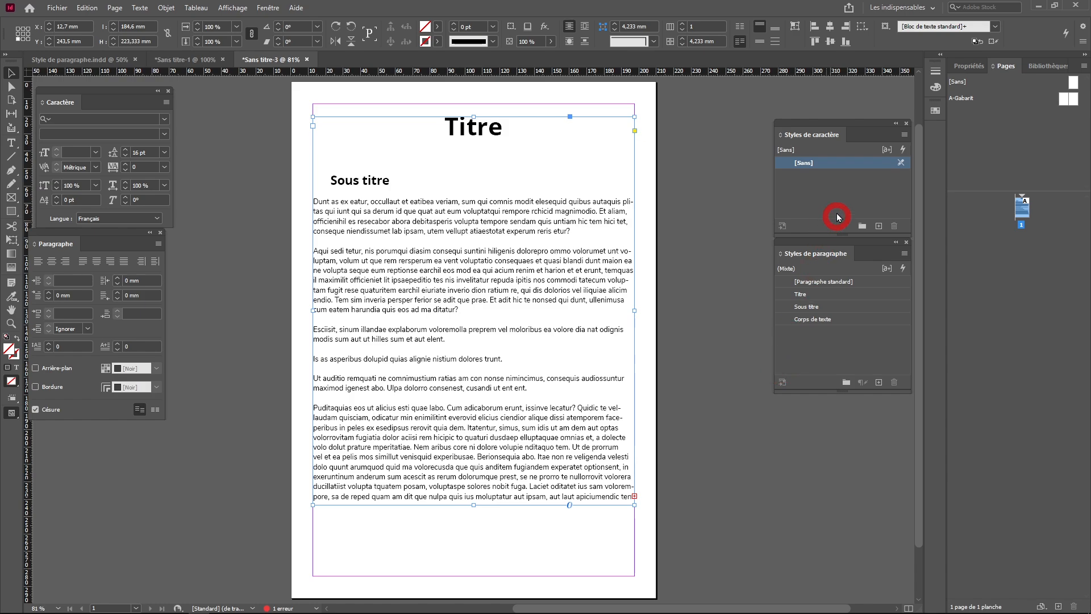
{"action": "left_click_drag", "start_coordinate": [855, 126], "coordinate": [761, 118]}
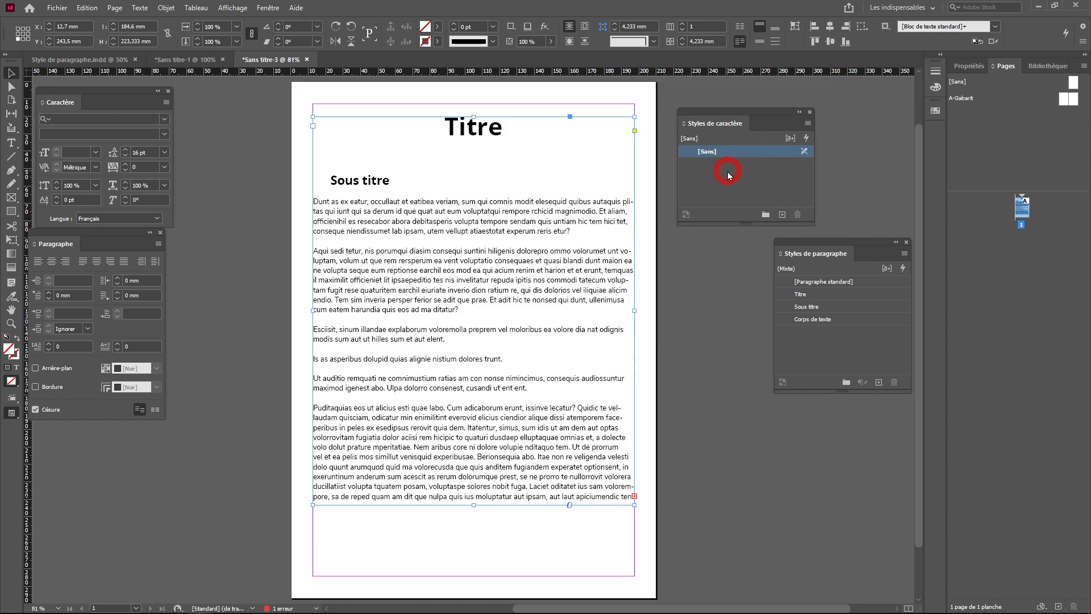
{"action": "left_click_drag", "start_coordinate": [831, 245], "coordinate": [756, 265]}
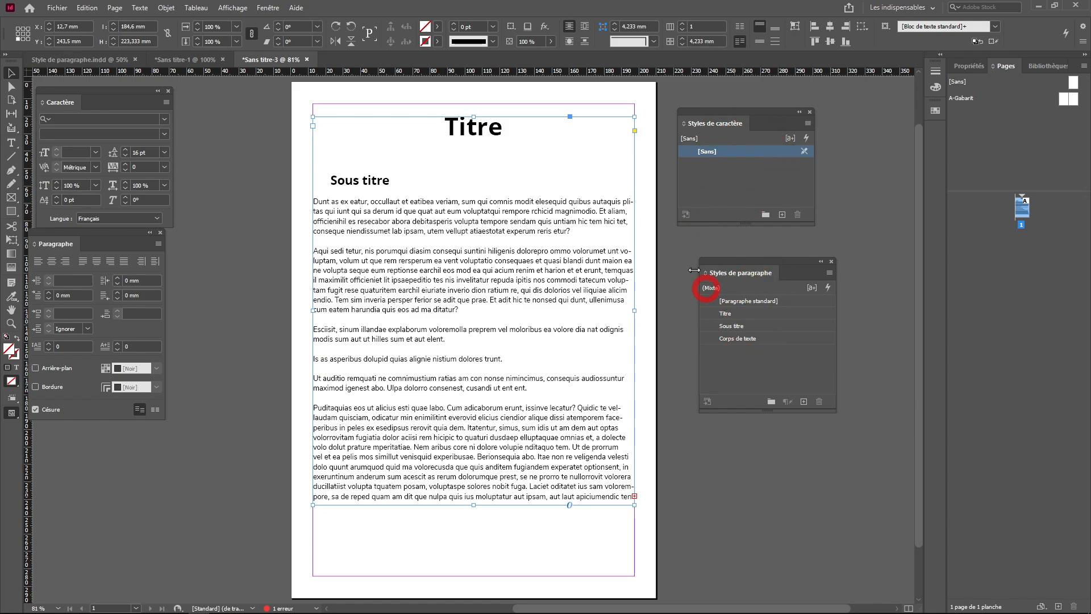
Step: Add the line "Sous titre 02" after the one-line body paragraph and apply the Sous titre paragraph style to it
{"action": "left_click", "coordinate": [379, 185]}
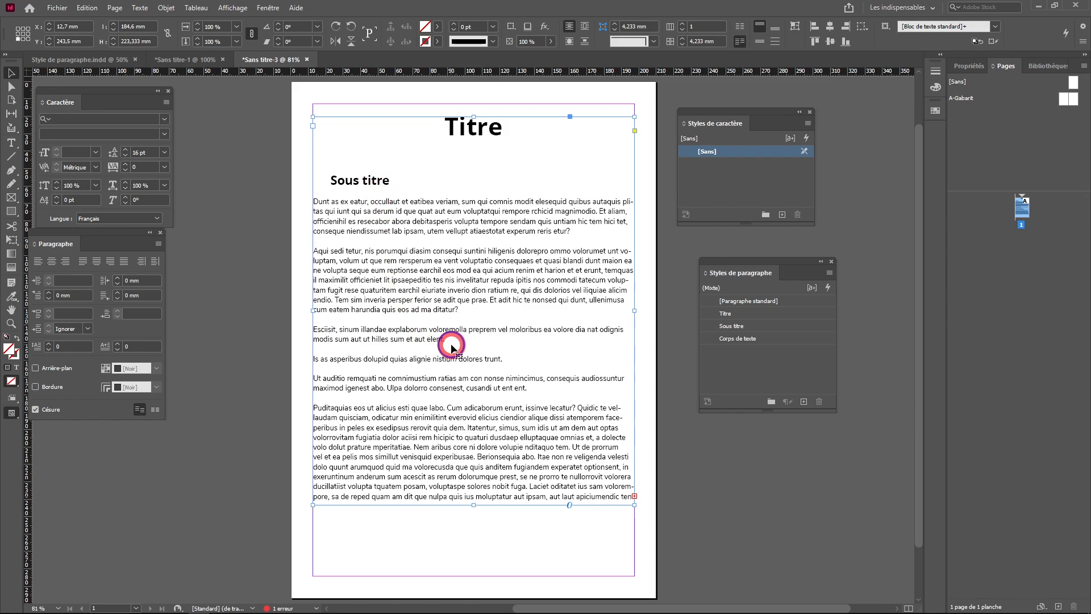
{"action": "double_click", "coordinate": [517, 359]}
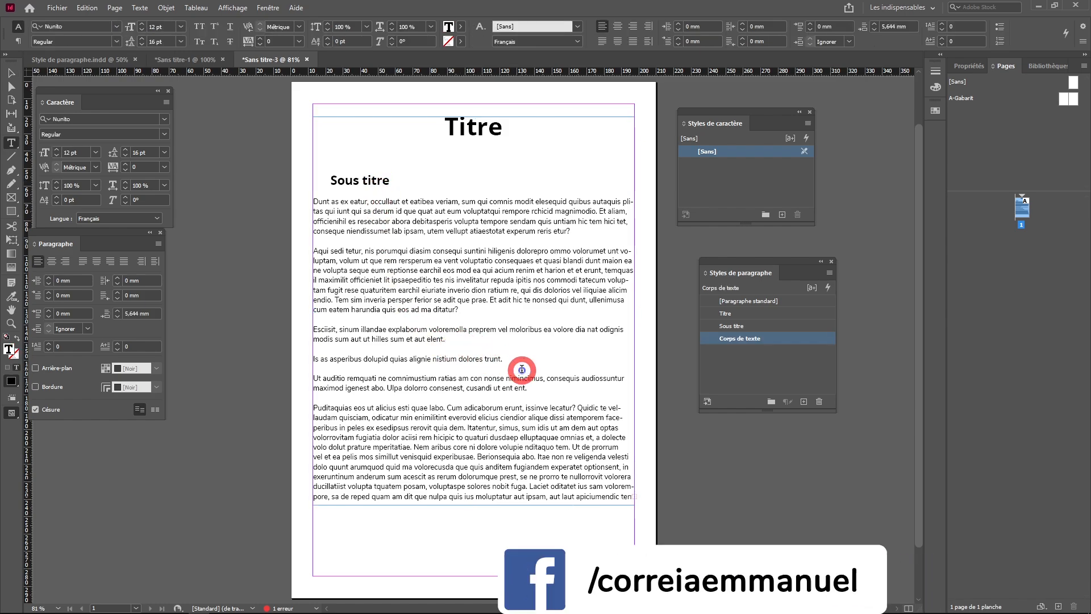
{"action": "key", "text": "Return"}
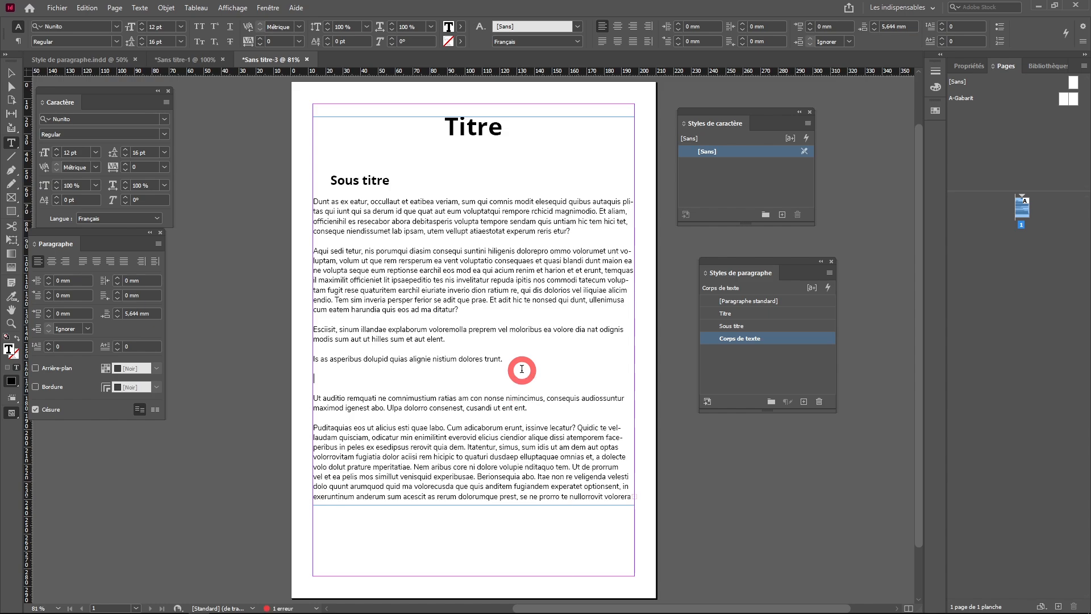
{"action": "type", "text": "Sous titre 02"}
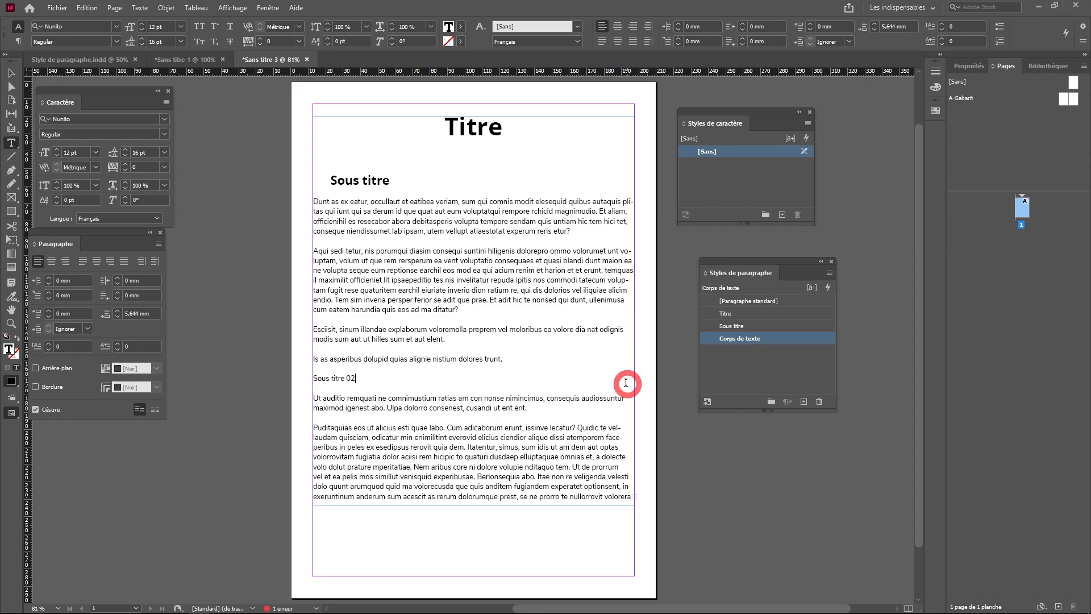
{"action": "left_click", "coordinate": [748, 331]}
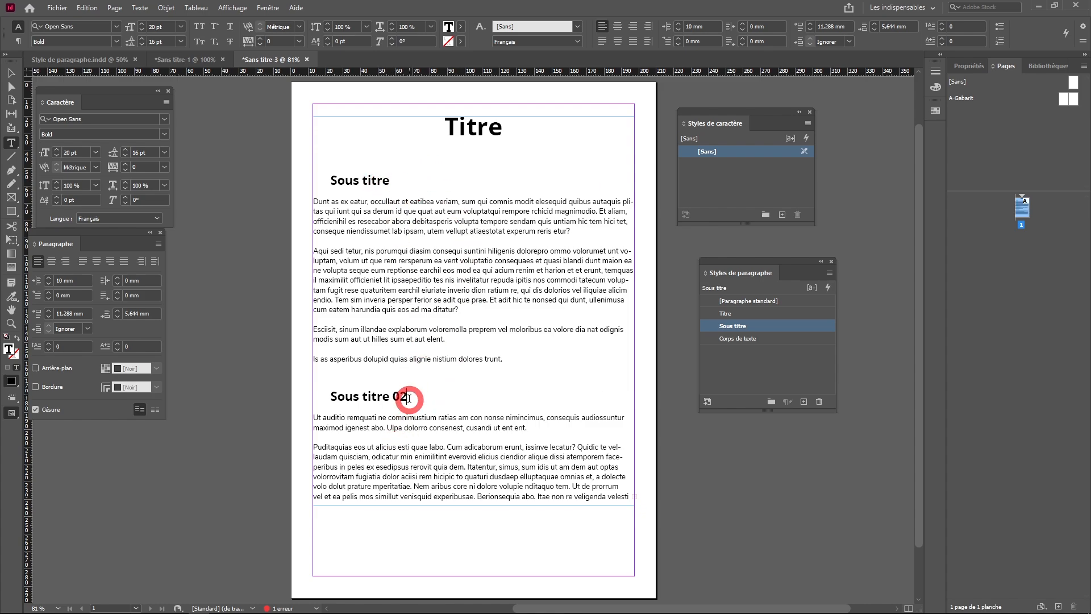
Step: Colour the first "Sous titre" heading with the cyan swatch C=100 M=0 J=0 N=0 and finish text editing
{"action": "left_click_drag", "start_coordinate": [404, 176], "coordinate": [327, 178]}
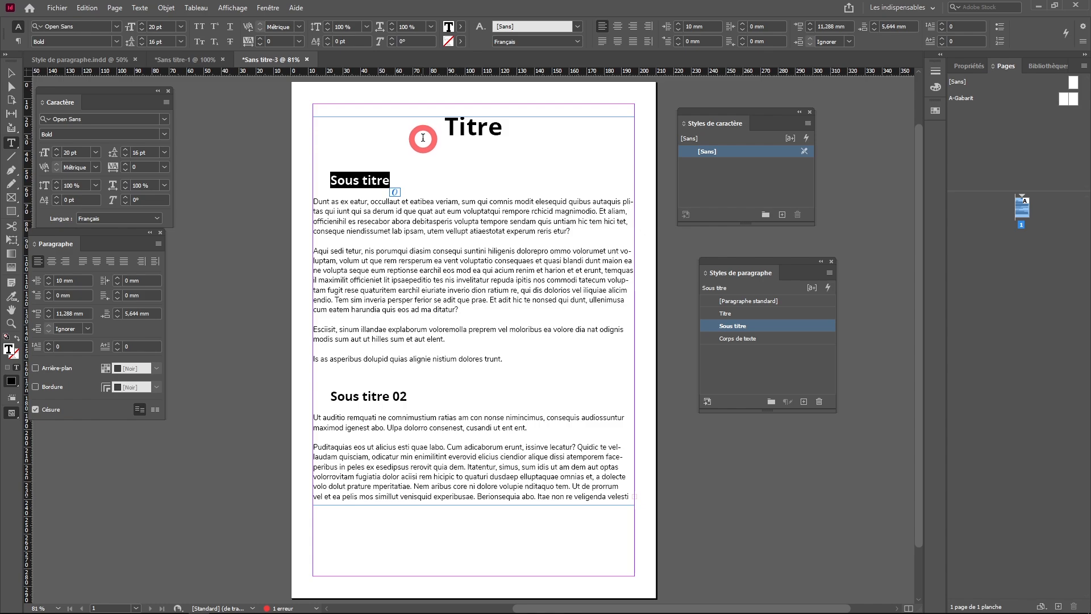
{"action": "left_click", "coordinate": [268, 8]}
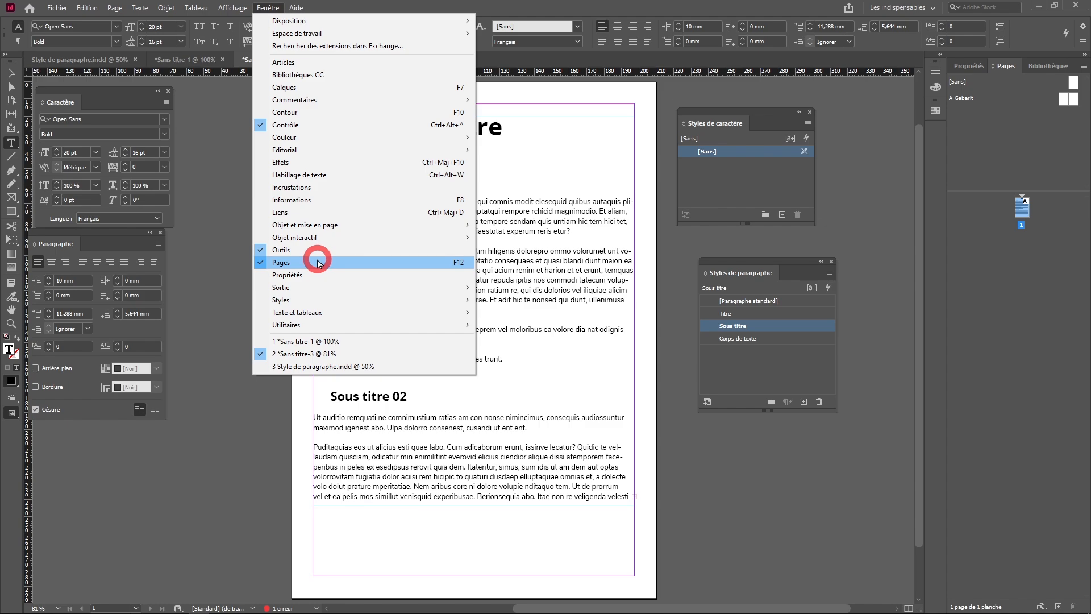
{"action": "mouse_move", "coordinate": [315, 143]}
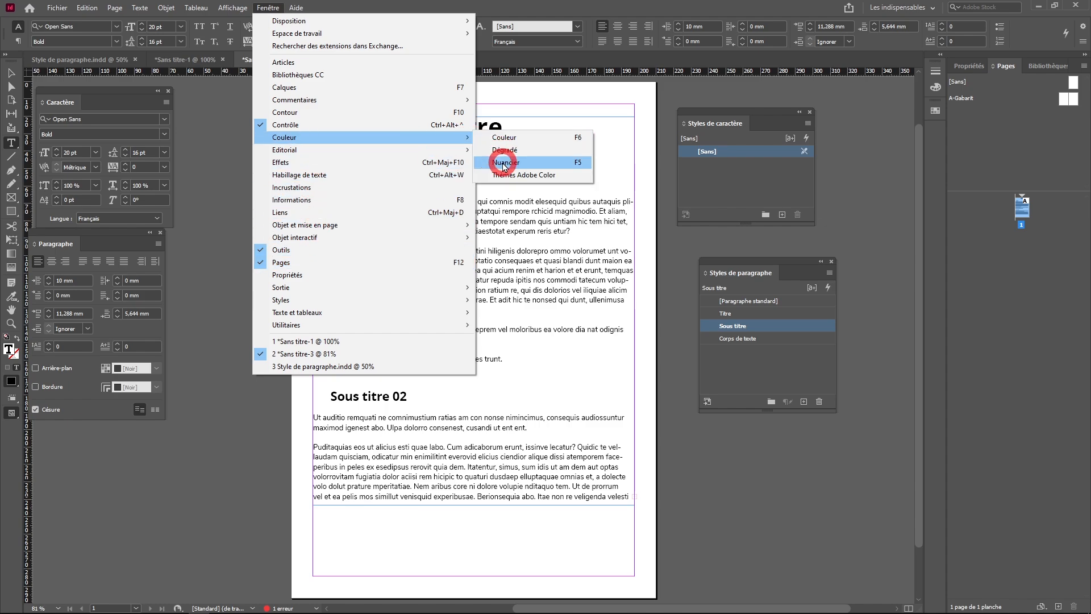
{"action": "left_click", "coordinate": [503, 152]}
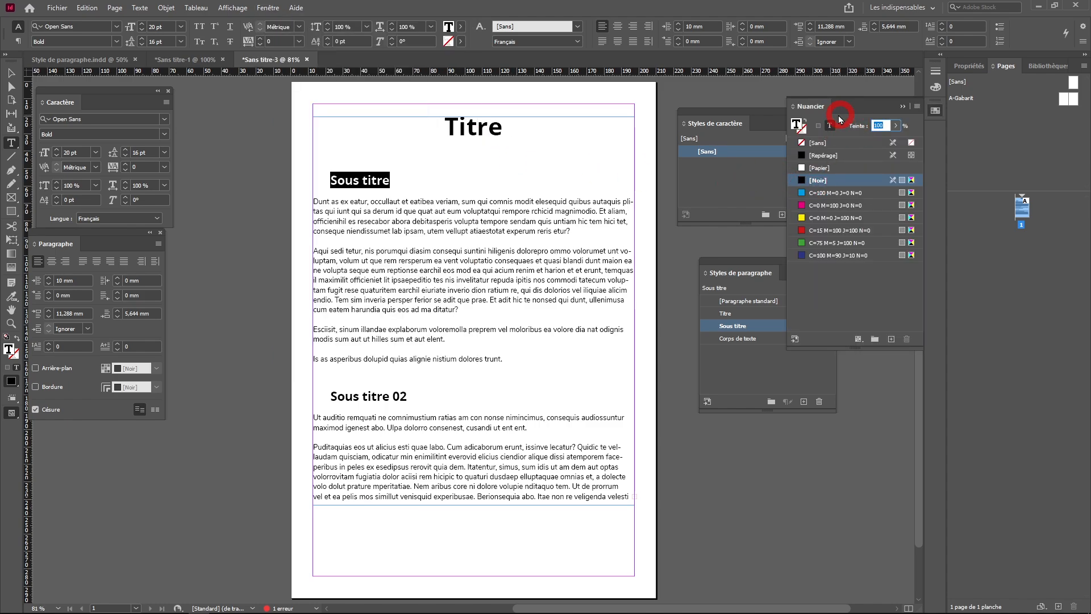
{"action": "left_click", "coordinate": [804, 194]}
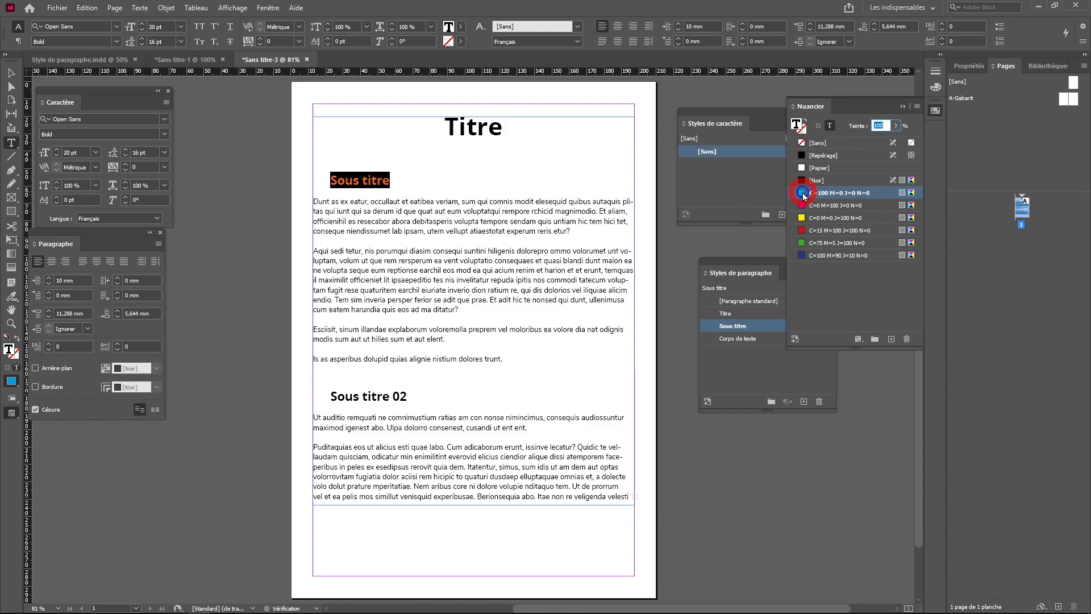
{"action": "left_click", "coordinate": [902, 107]}
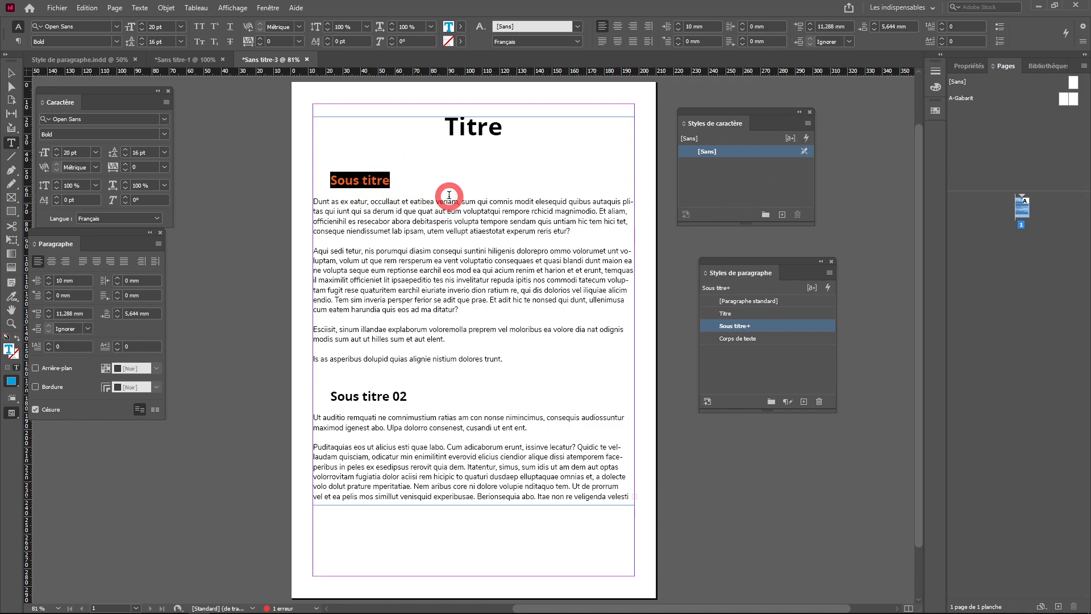
{"action": "left_click", "coordinate": [11, 72]}
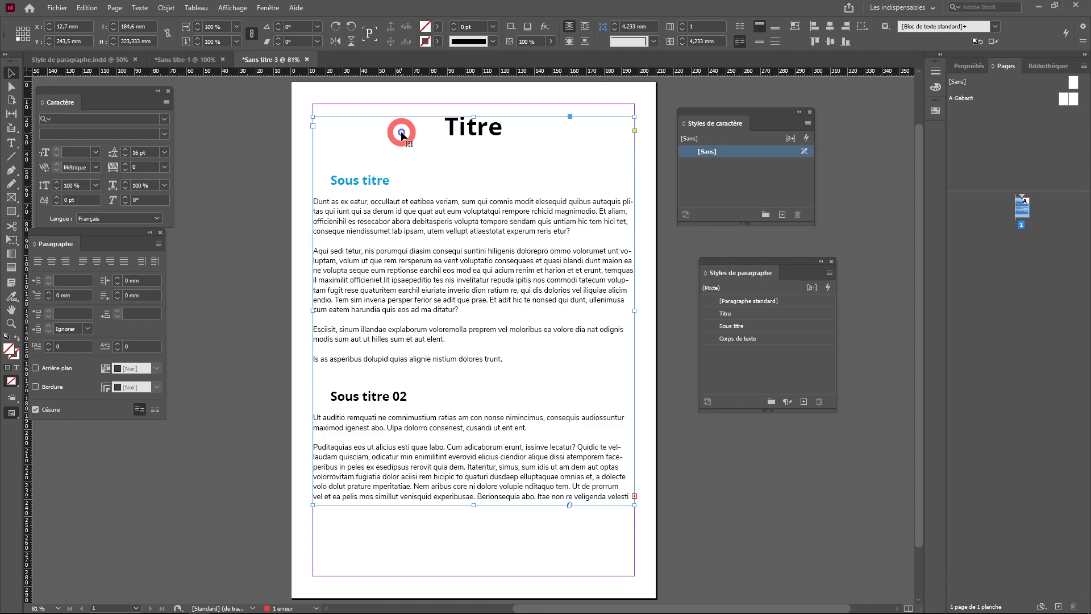
Step: Select the first "Sous titre" heading and start a new character style from its cyan formatting
{"action": "double_click", "coordinate": [387, 180]}
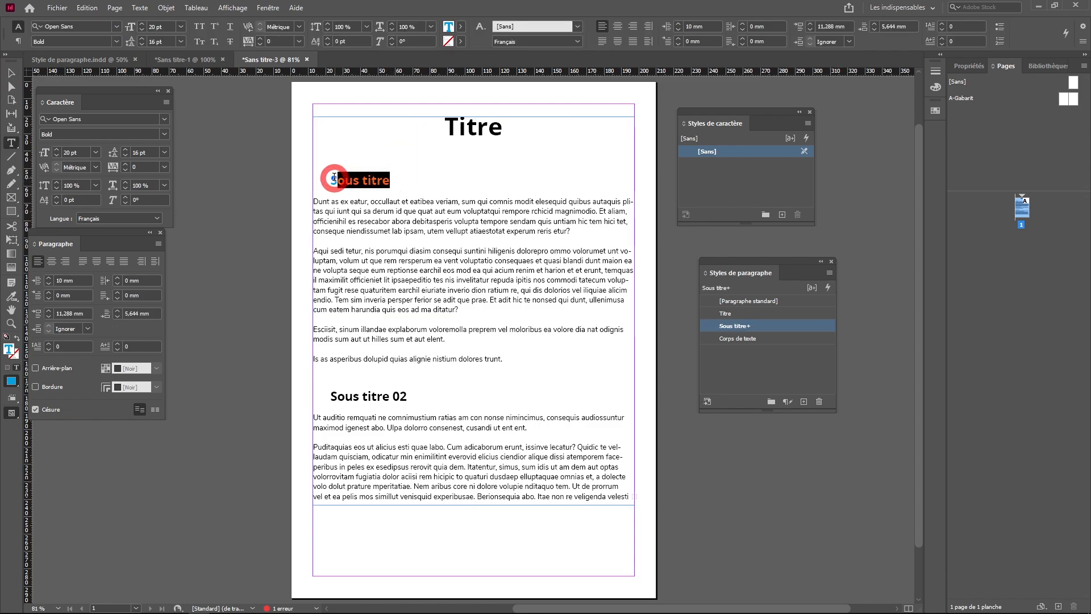
{"action": "left_click_drag", "start_coordinate": [329, 179], "coordinate": [393, 185]}
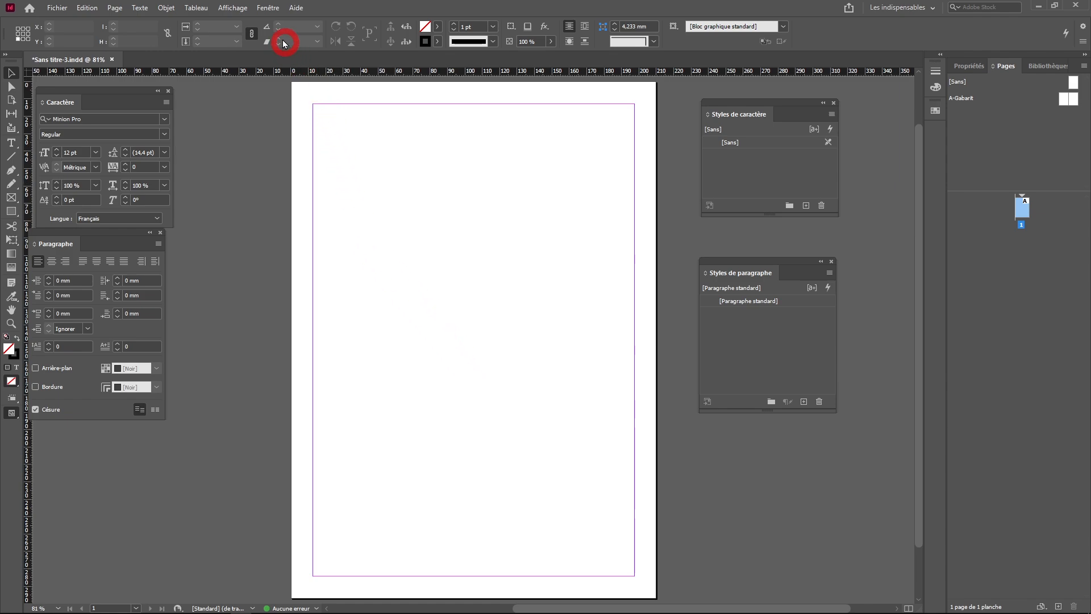
{"action": "left_click", "coordinate": [266, 8]}
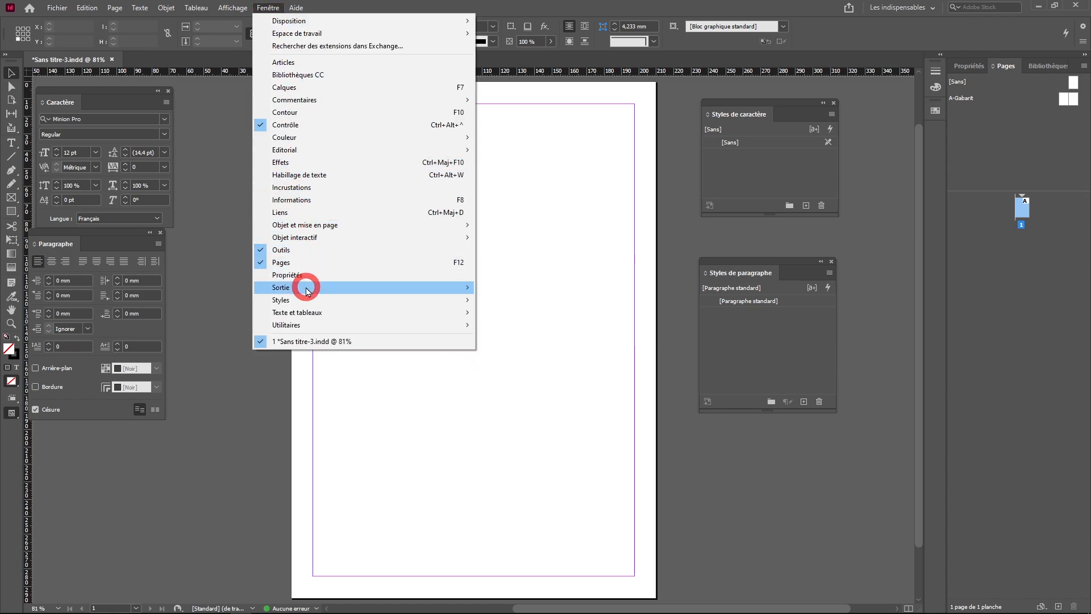
{"action": "mouse_move", "coordinate": [278, 298]}
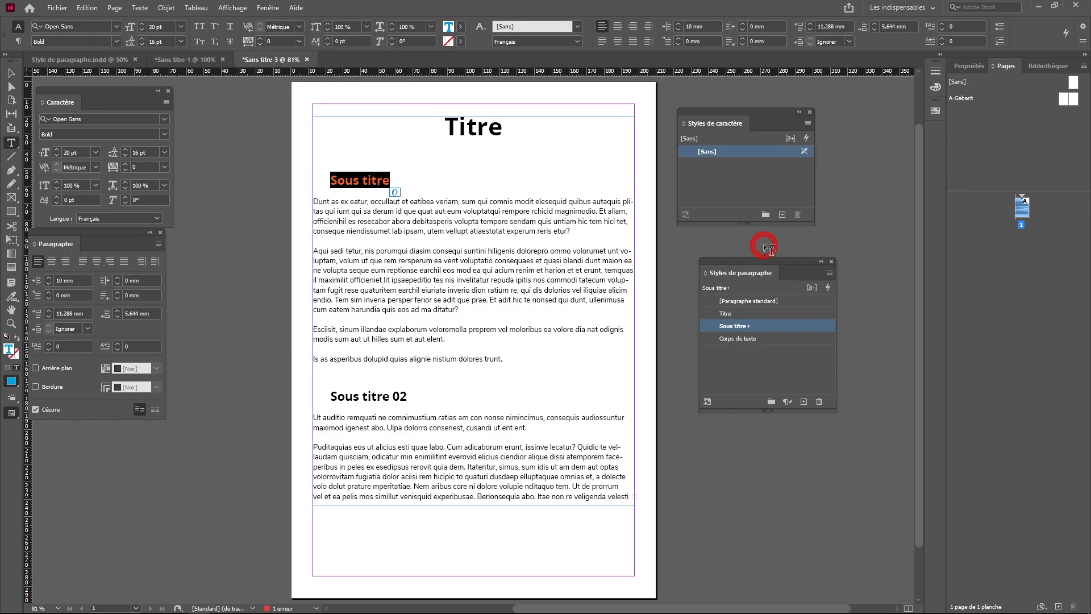
{"action": "left_click", "coordinate": [808, 124]}
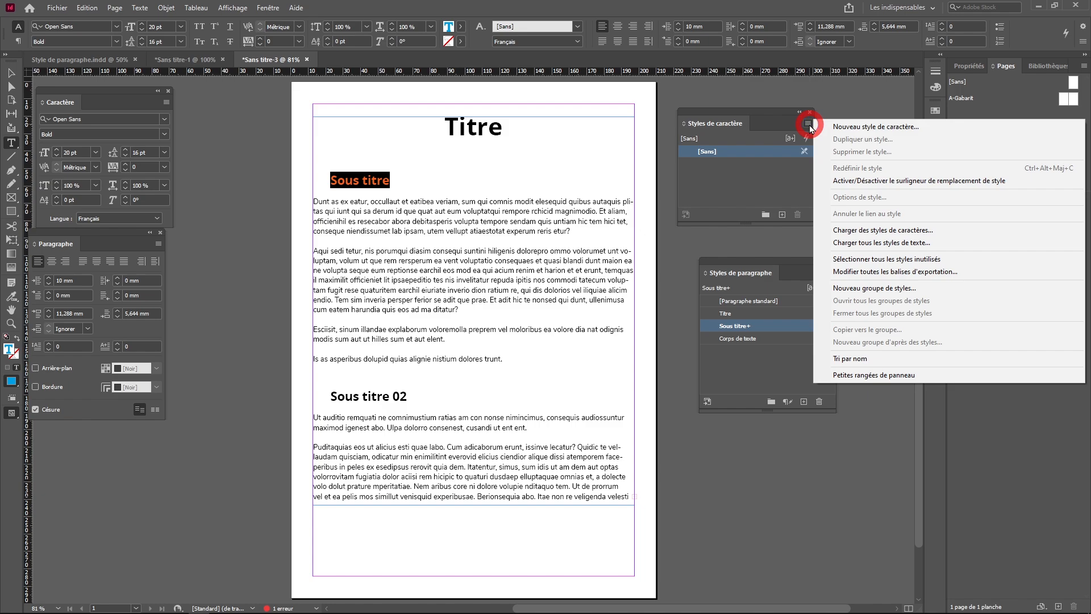
{"action": "left_click", "coordinate": [842, 127]}
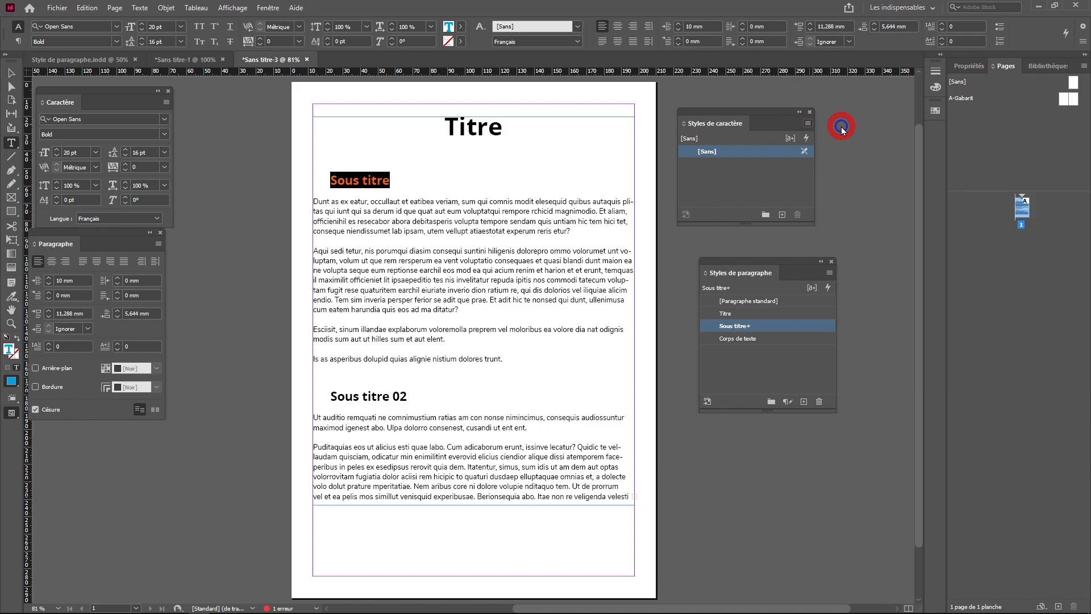
{"action": "left_click_drag", "start_coordinate": [909, 234], "coordinate": [718, 197]}
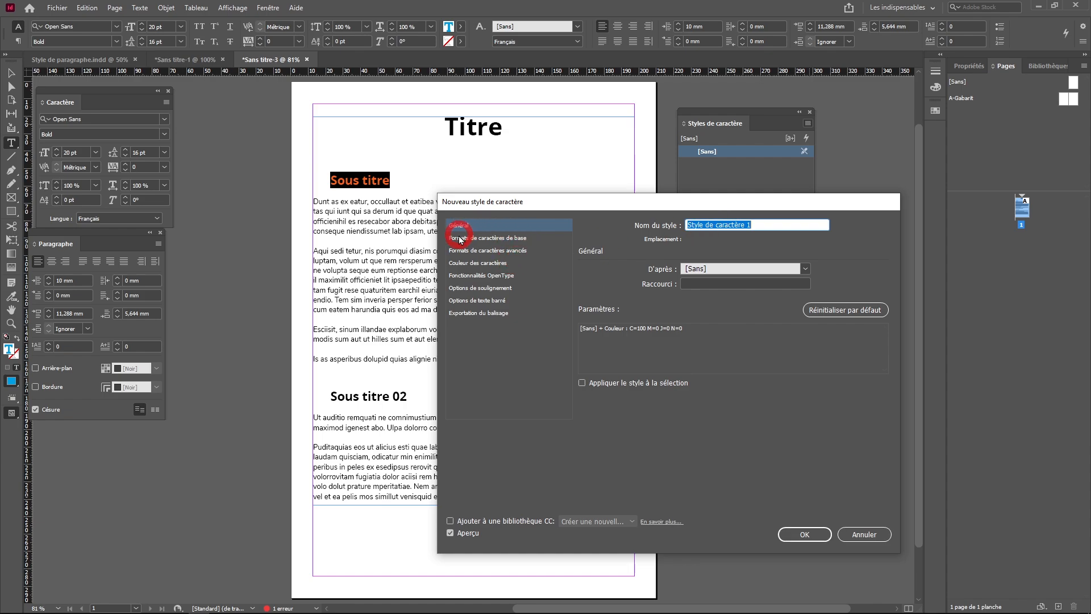
Step: Examine the new character style's setting categories, from basic character formats to export tagging, and return to the character colour
{"action": "left_click", "coordinate": [492, 239]}
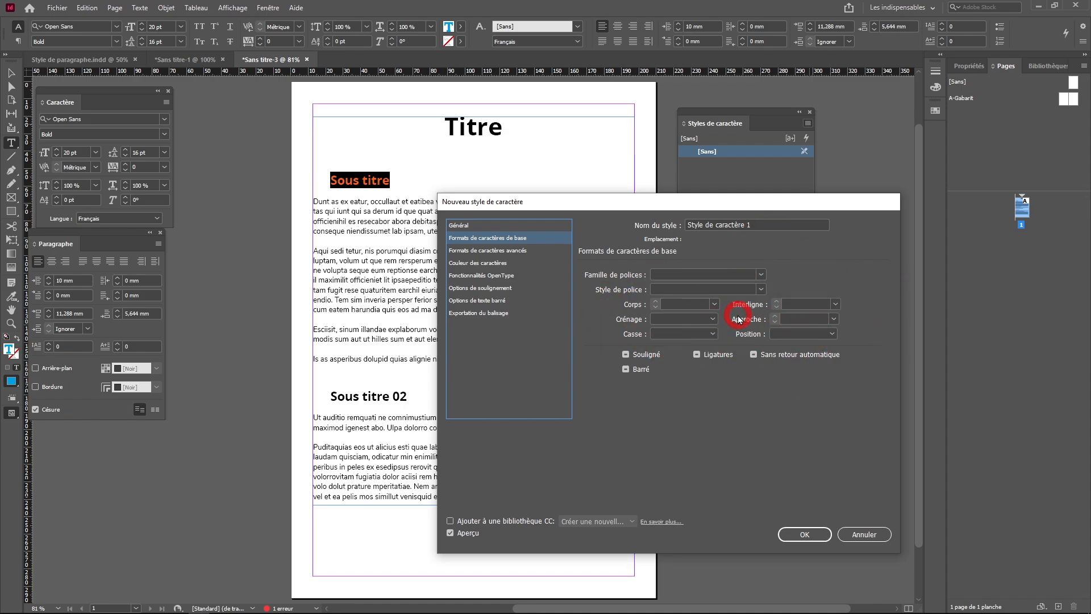
{"action": "left_click", "coordinate": [489, 250]}
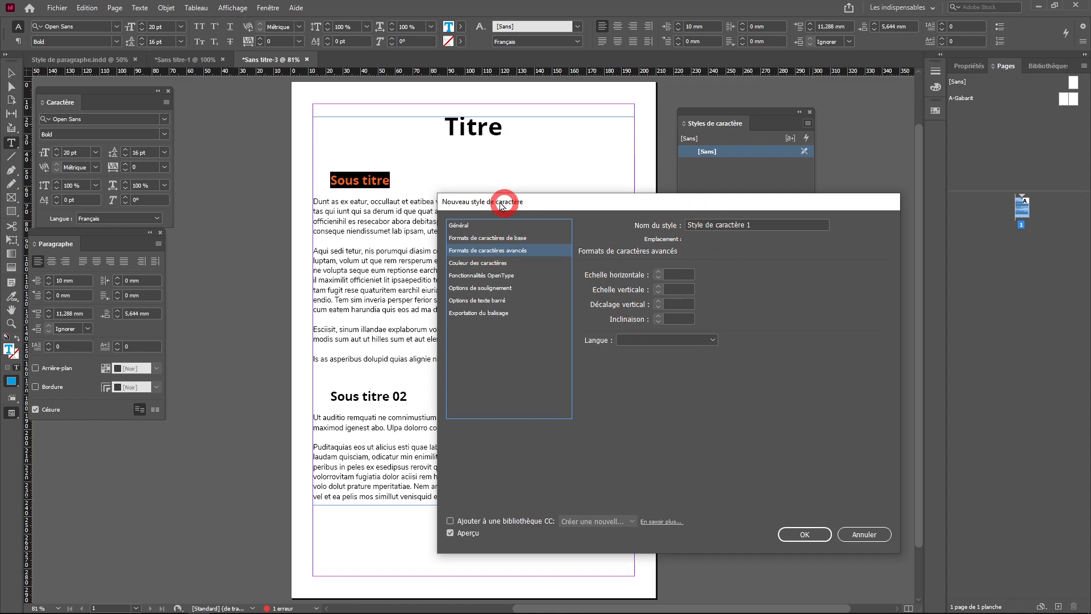
{"action": "left_click", "coordinate": [461, 264]}
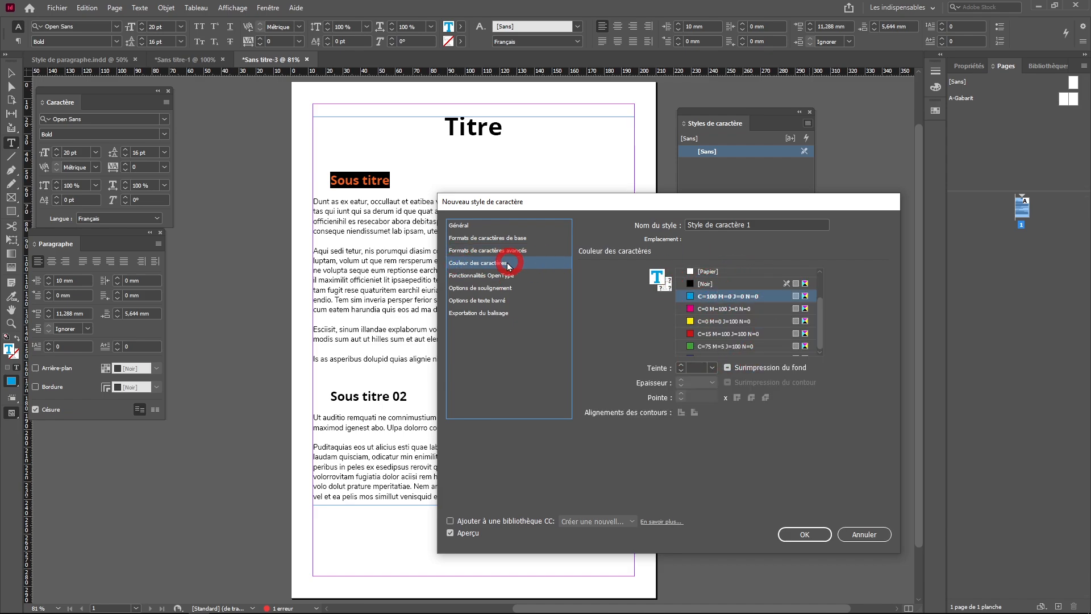
{"action": "left_click", "coordinate": [498, 278]}
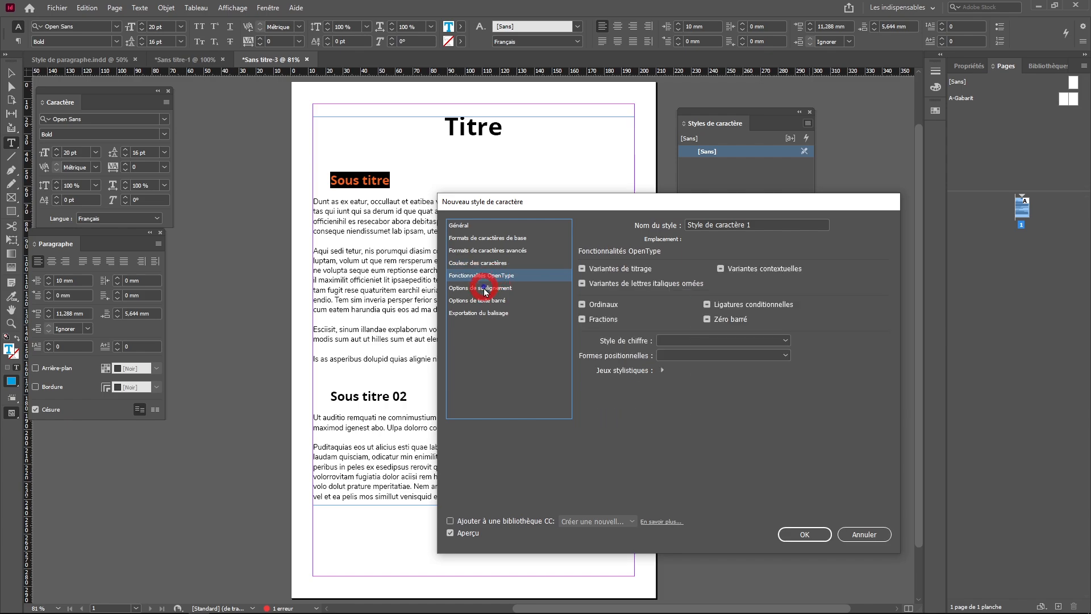
{"action": "left_click", "coordinate": [485, 290]}
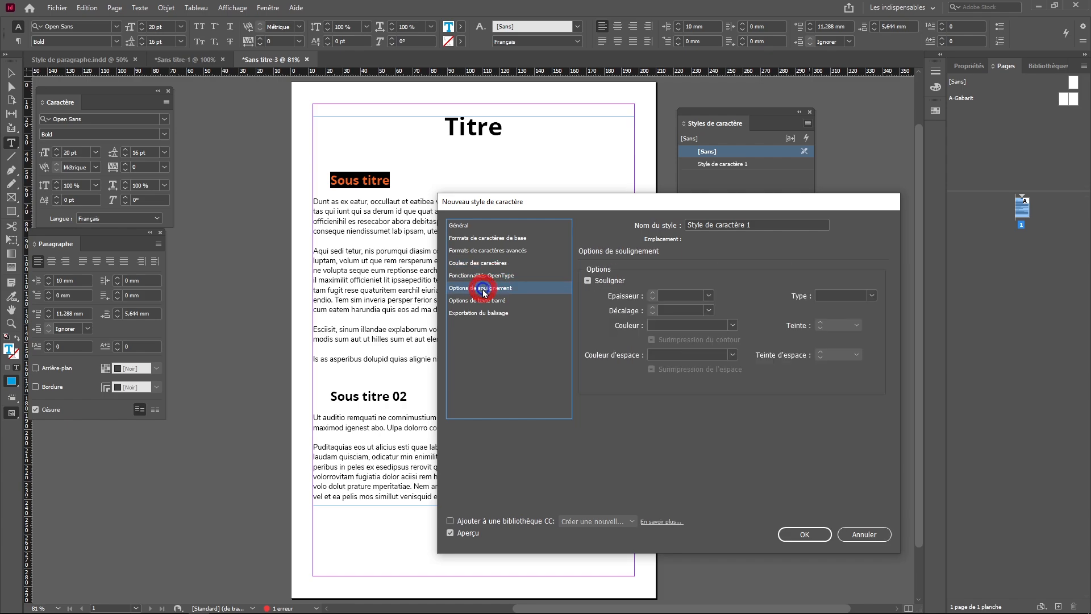
{"action": "left_click", "coordinate": [484, 301]}
{"action": "left_click", "coordinate": [481, 314]}
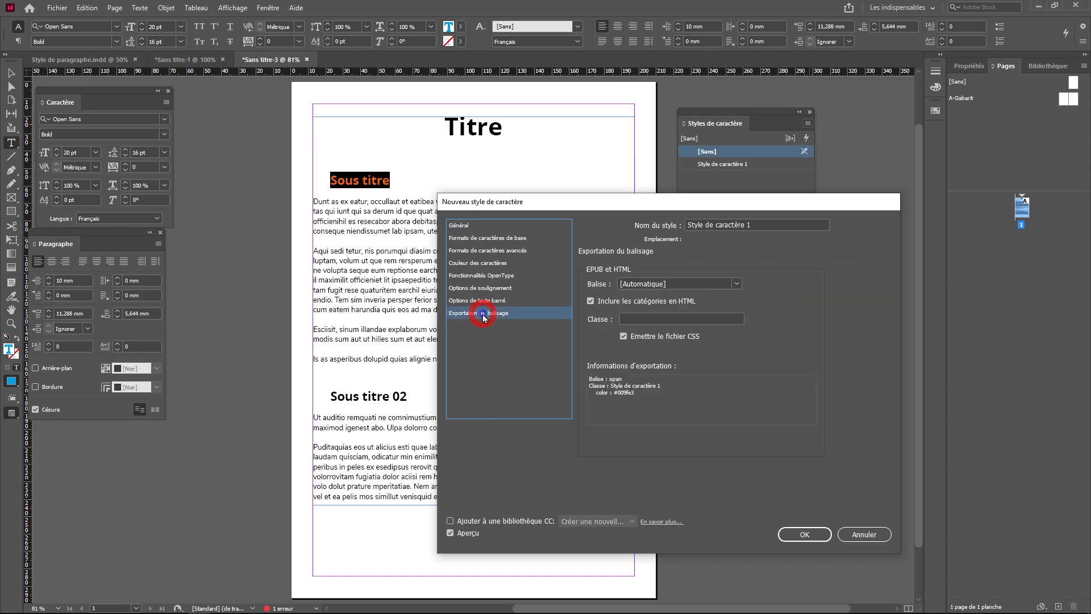
{"action": "left_click", "coordinate": [490, 263]}
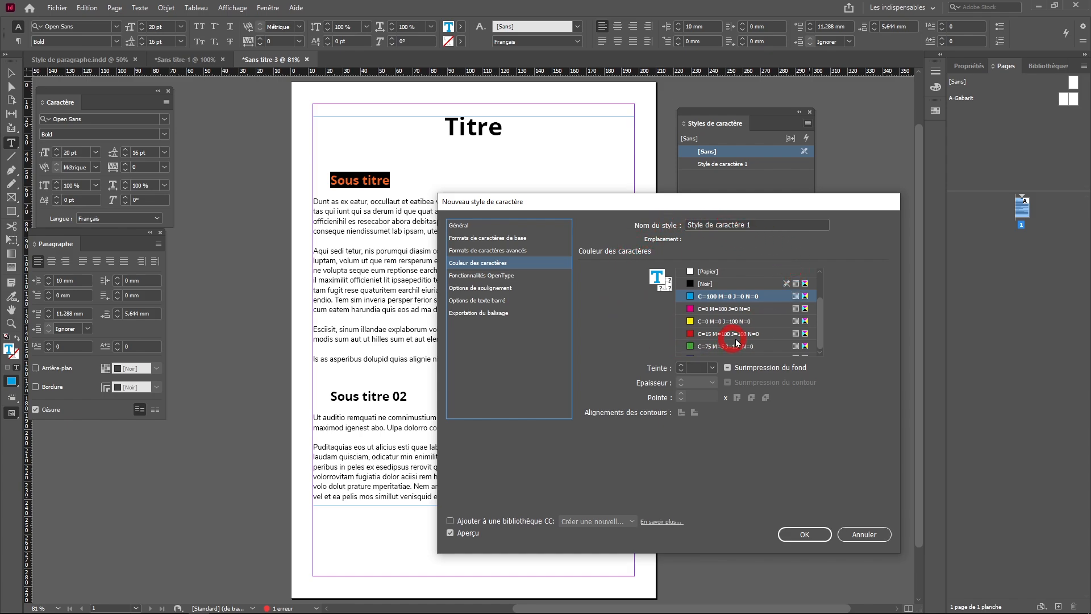
Step: Name the new character style "Bleu" and create it, without adding a second style
{"action": "left_click", "coordinate": [773, 227]}
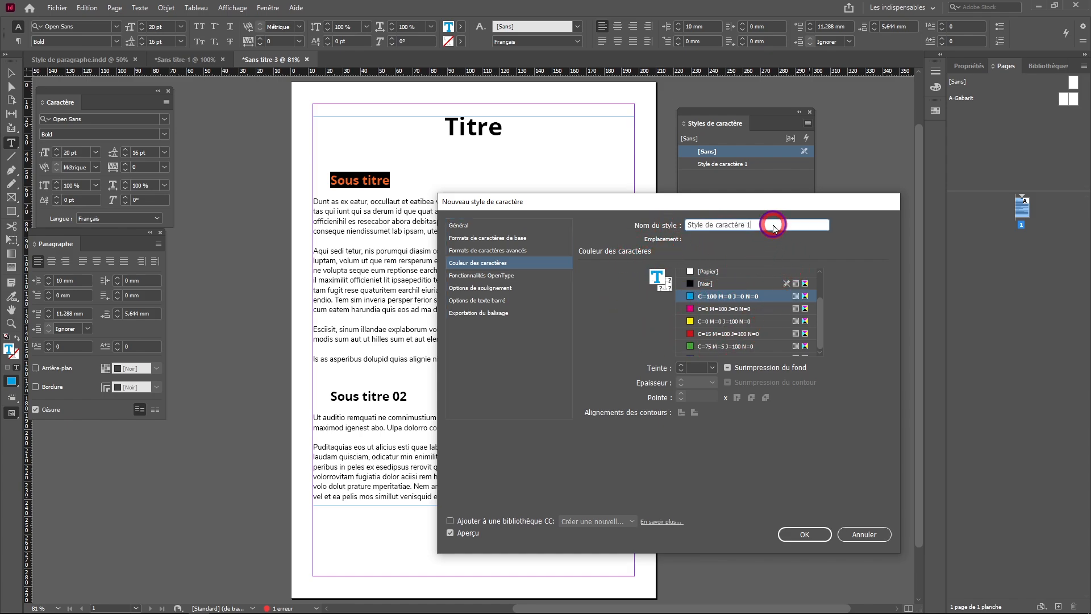
{"action": "left_click_drag", "start_coordinate": [774, 227], "coordinate": [632, 224]}
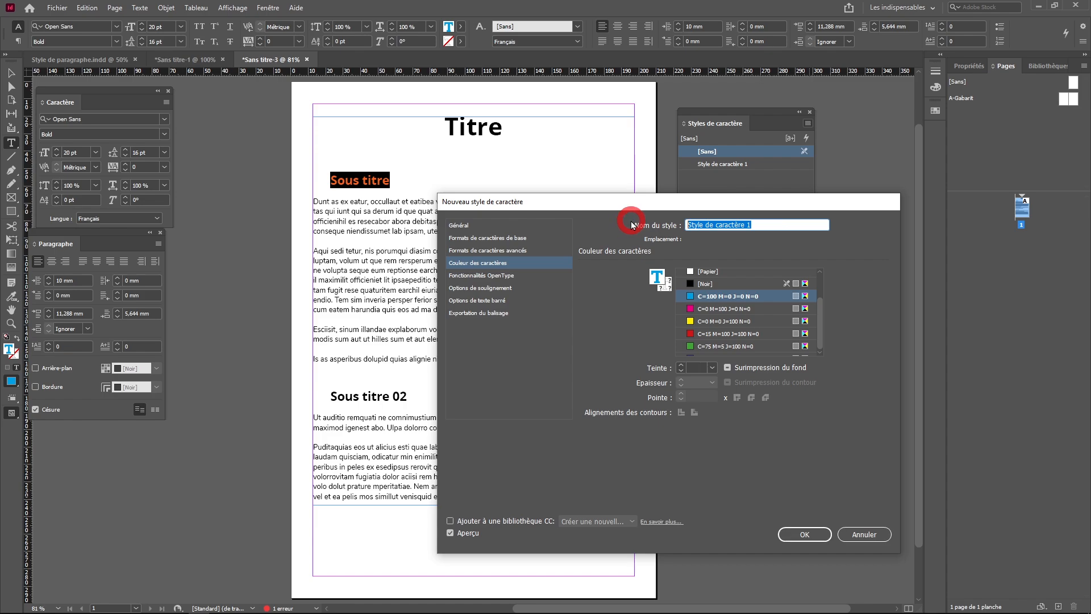
{"action": "type", "text": "Bleu"}
{"action": "left_click", "coordinate": [800, 534]}
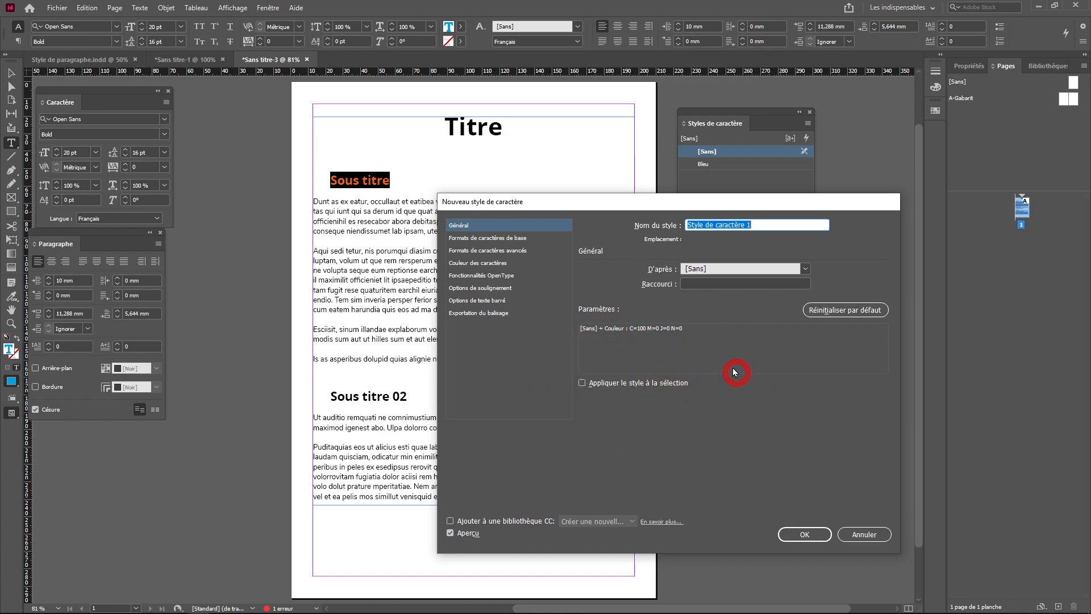
{"action": "left_click", "coordinate": [868, 535]}
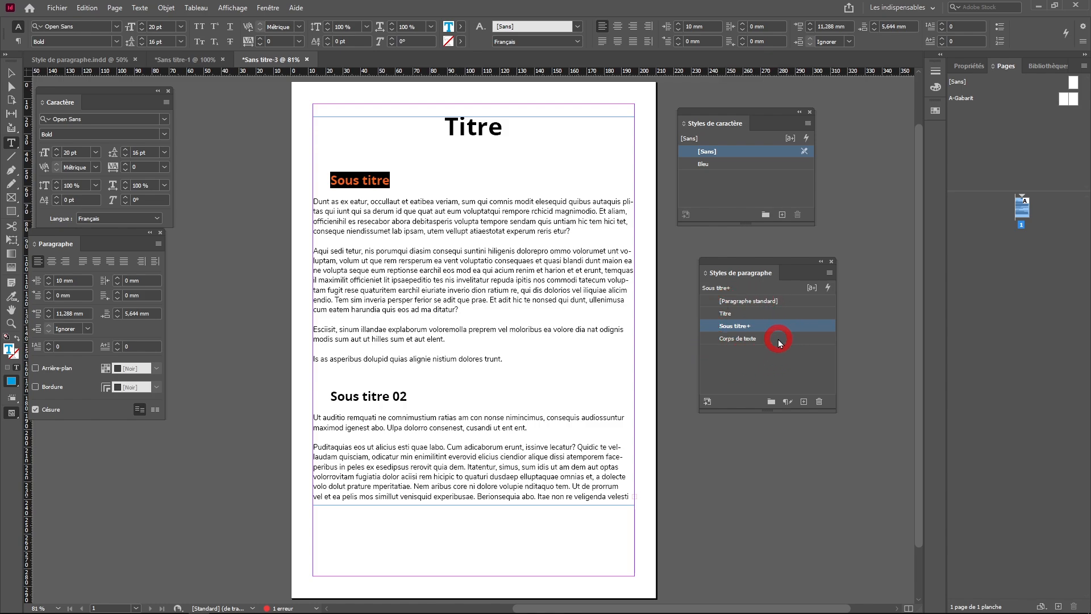
Step: Apply the Bleu character style and the Sous titre paragraph style to the first "Sous titre" heading and finish text editing
{"action": "mouse_move", "coordinate": [764, 332]}
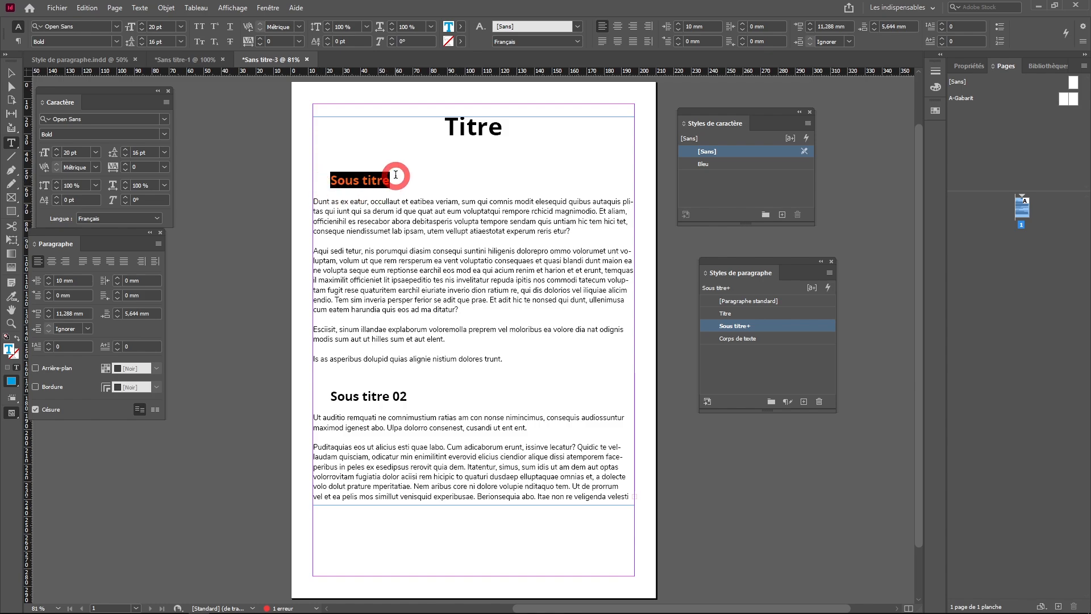
{"action": "left_click", "coordinate": [703, 166]}
{"action": "left_click", "coordinate": [737, 328]}
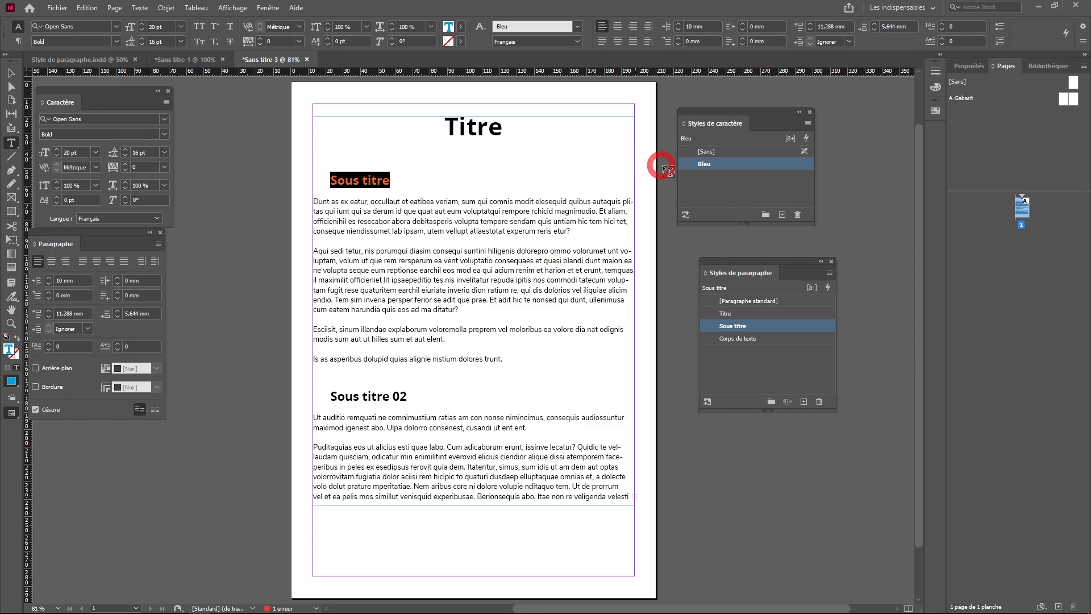
{"action": "left_click", "coordinate": [13, 73]}
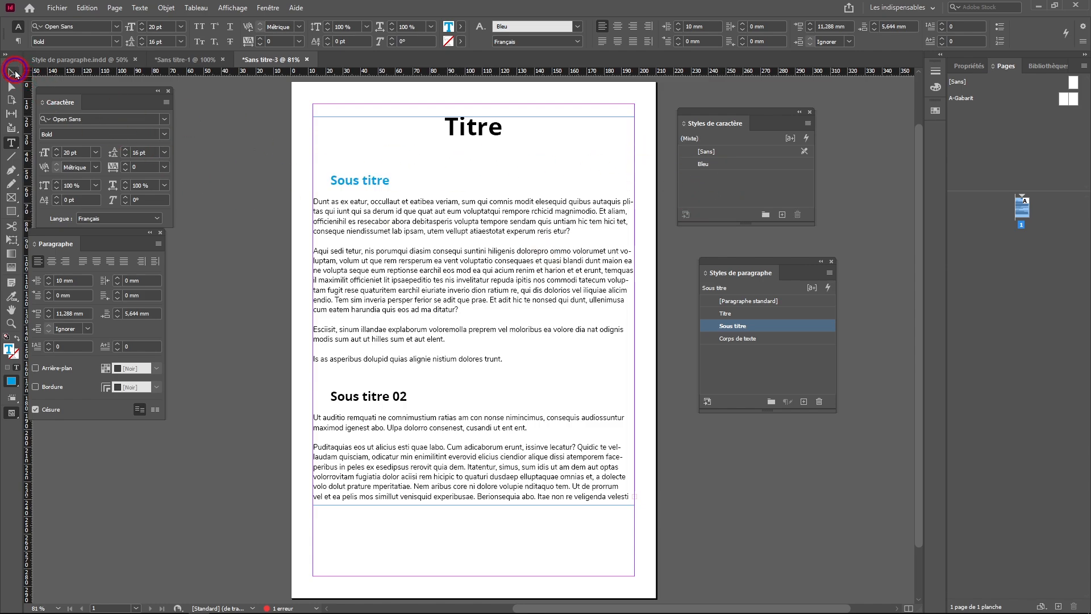
Step: Apply the Bleu character style to the word "debitasperis" in the first body paragraph and finish text editing
{"action": "scroll", "coordinate": [467, 229], "scroll_direction": "up", "scroll_amount": 4}
{"action": "left_click_drag", "start_coordinate": [410, 260], "coordinate": [579, 299]}
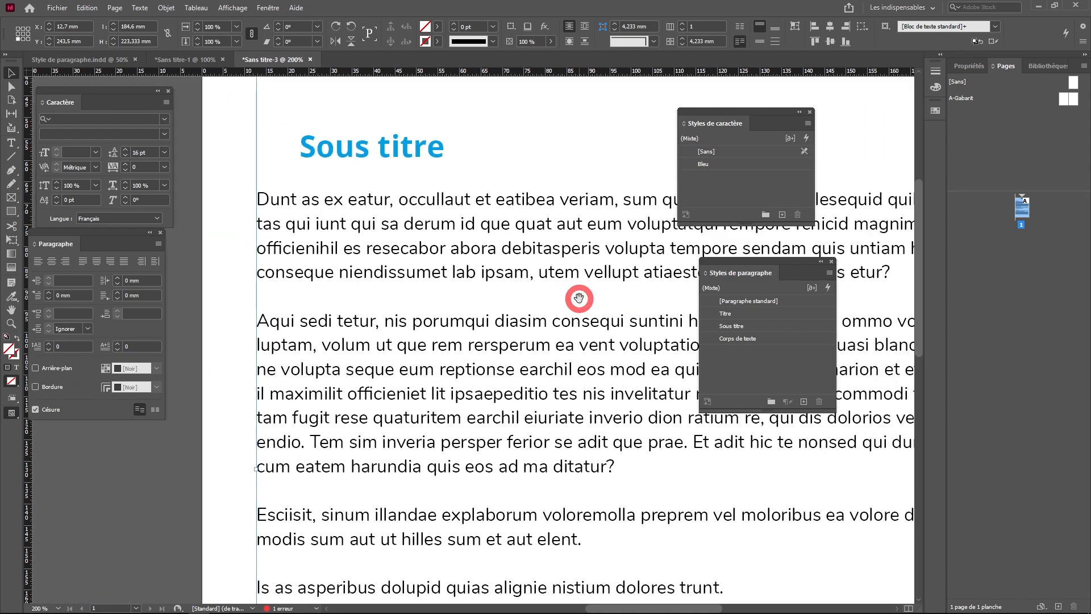
{"action": "left_click_drag", "start_coordinate": [492, 404], "coordinate": [415, 445]}
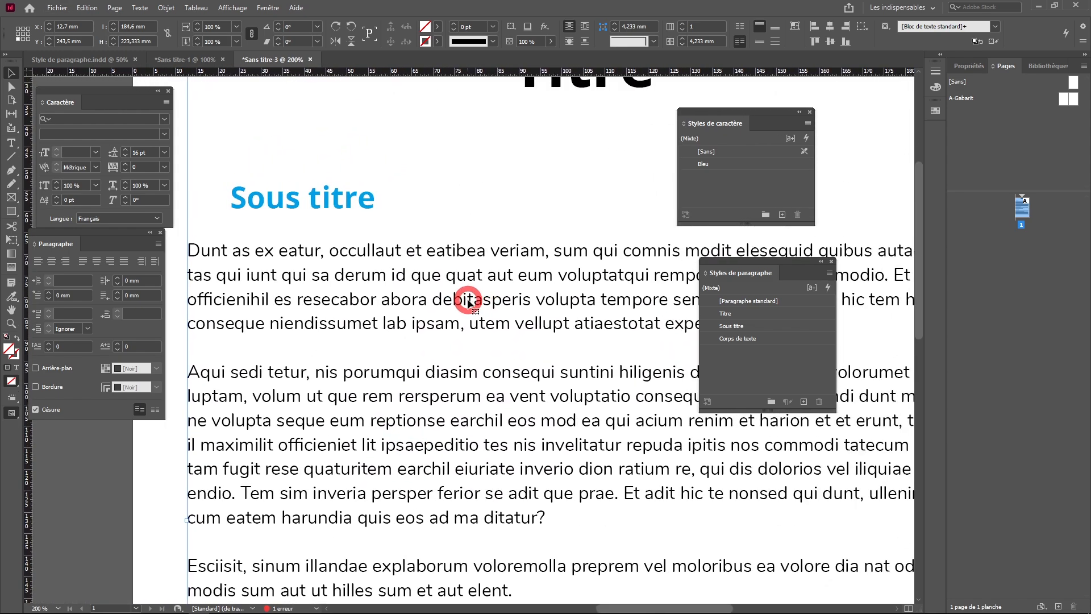
{"action": "double_click", "coordinate": [466, 301]}
{"action": "triple_click", "coordinate": [466, 301]}
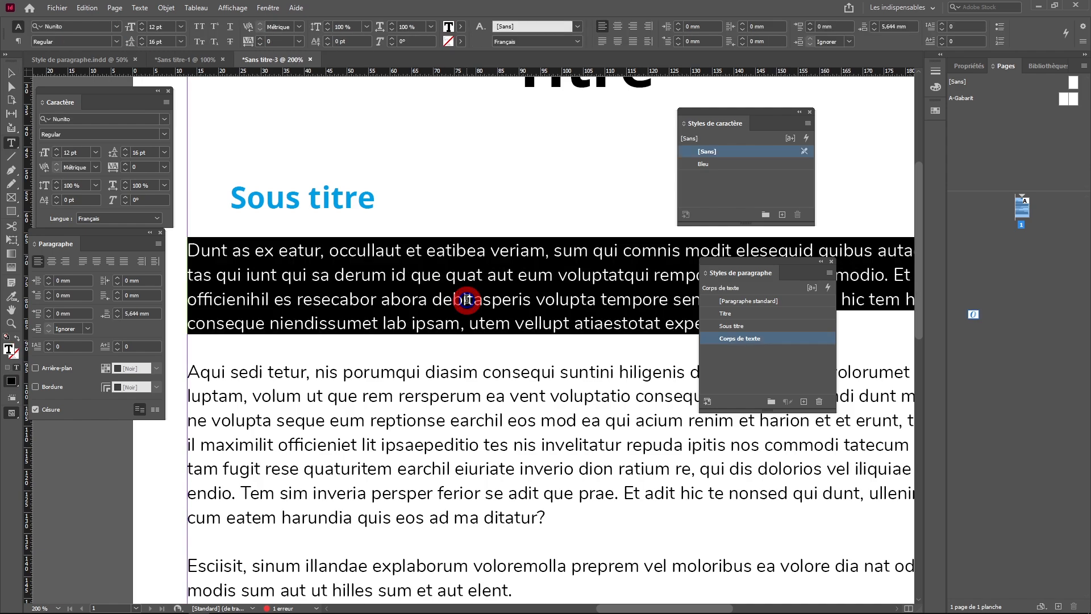
{"action": "left_click", "coordinate": [467, 301]}
{"action": "left_click", "coordinate": [467, 301]}
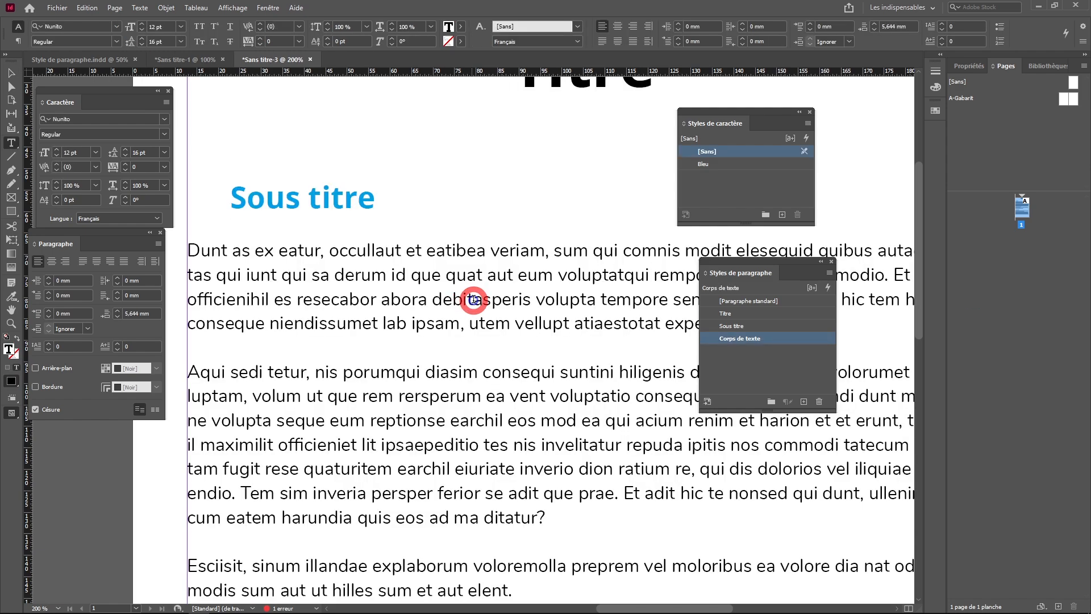
{"action": "double_click", "coordinate": [467, 300]}
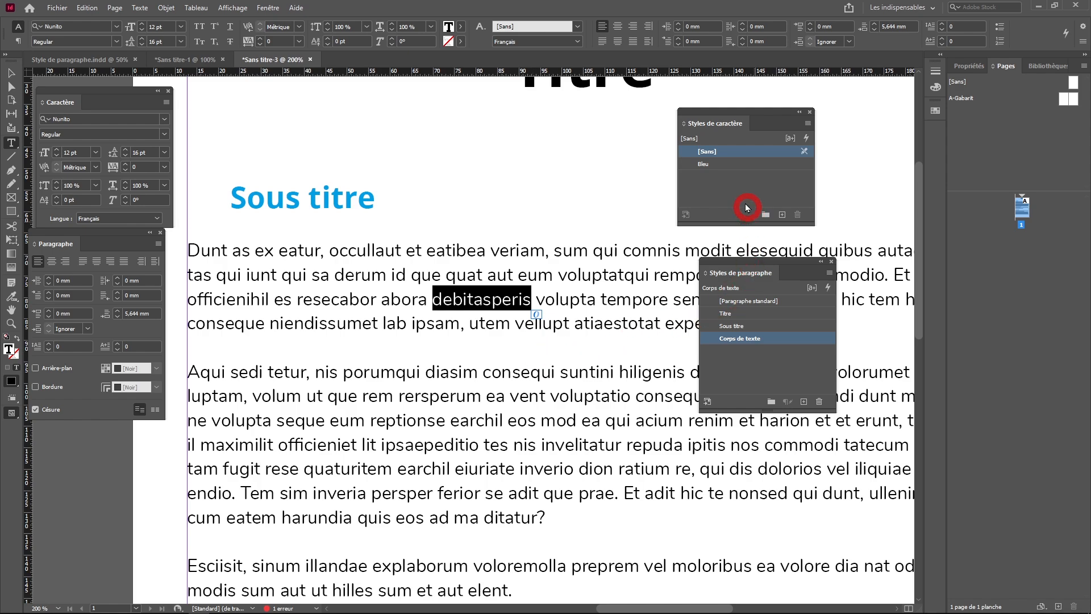
{"action": "left_click", "coordinate": [704, 164]}
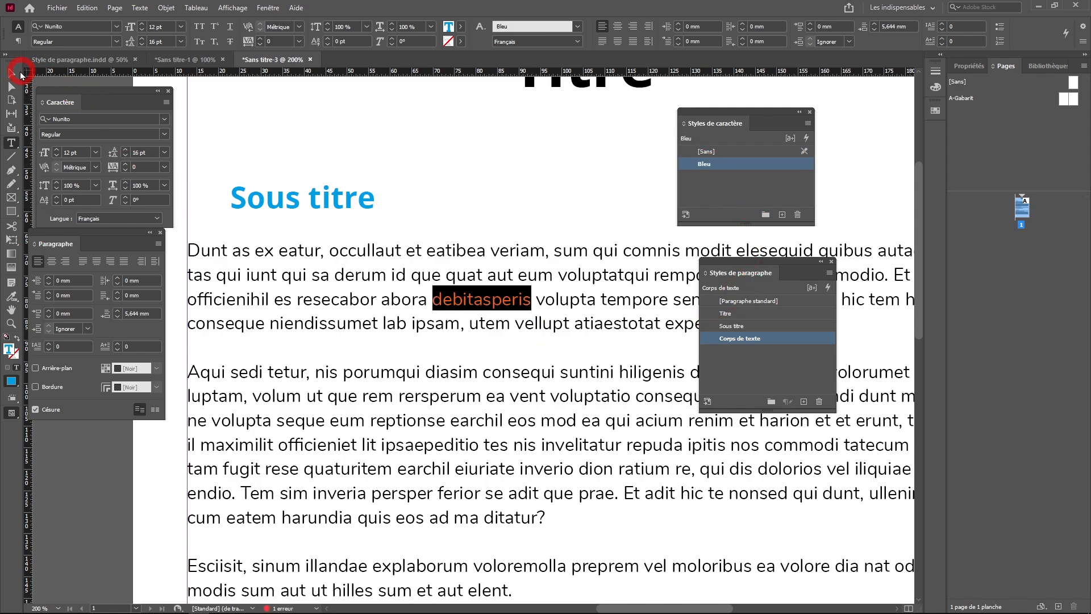
{"action": "left_click", "coordinate": [11, 72]}
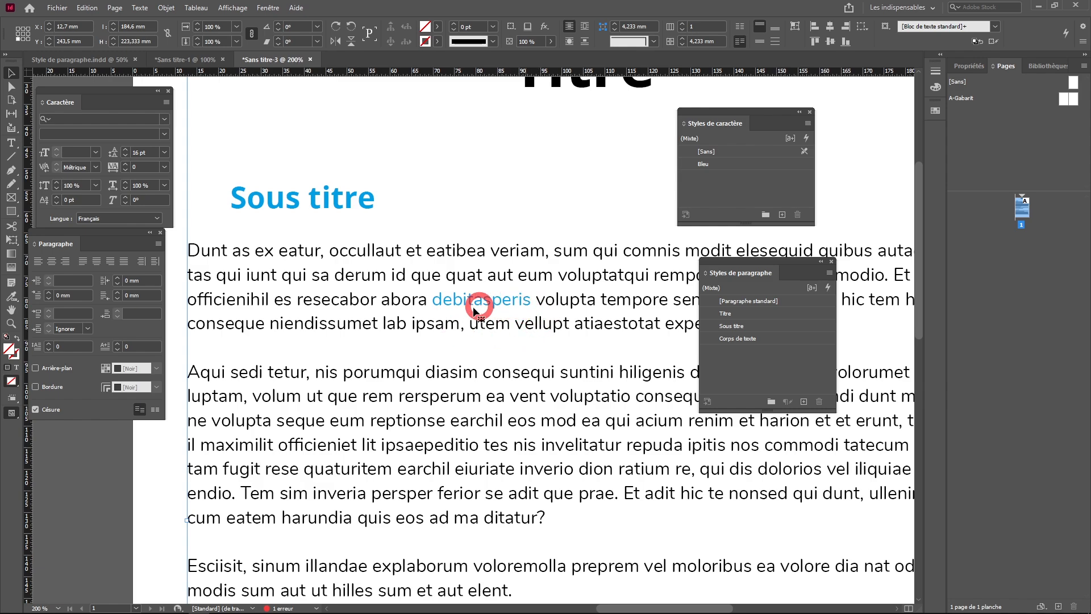
{"action": "double_click", "coordinate": [513, 302]}
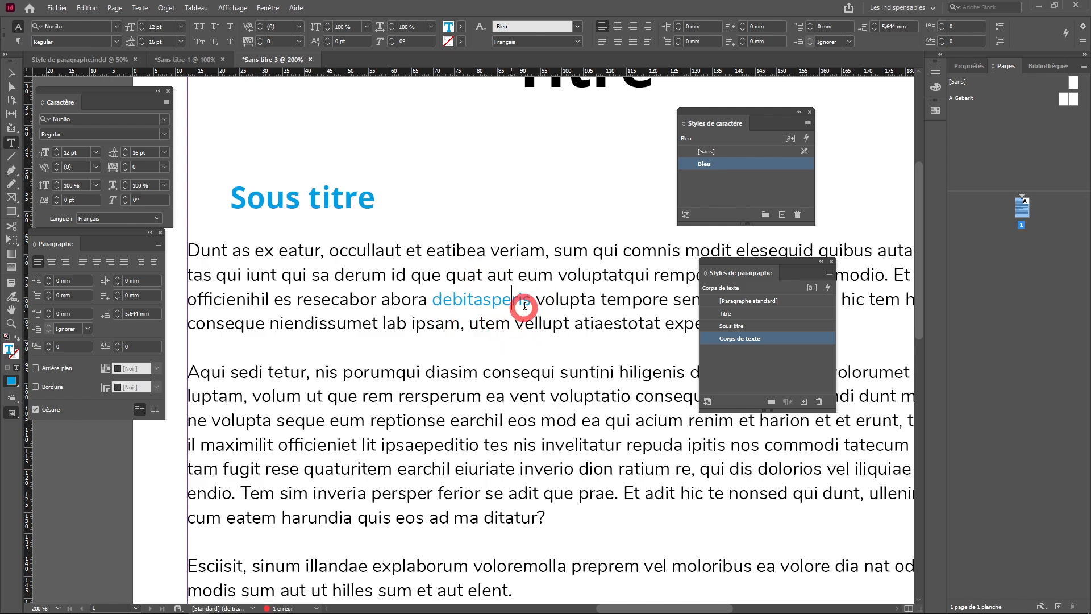
{"action": "left_click", "coordinate": [11, 73]}
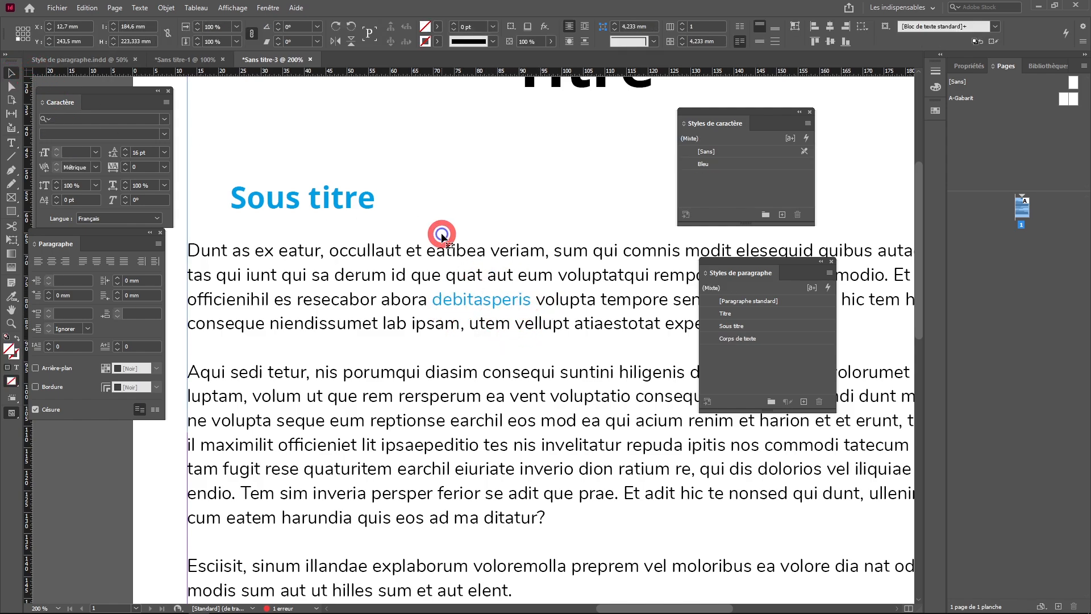
Step: Deselect the text frame and move the floating character styles panel clear of the text
{"action": "scroll", "coordinate": [535, 295], "scroll_direction": "down", "scroll_amount": 2}
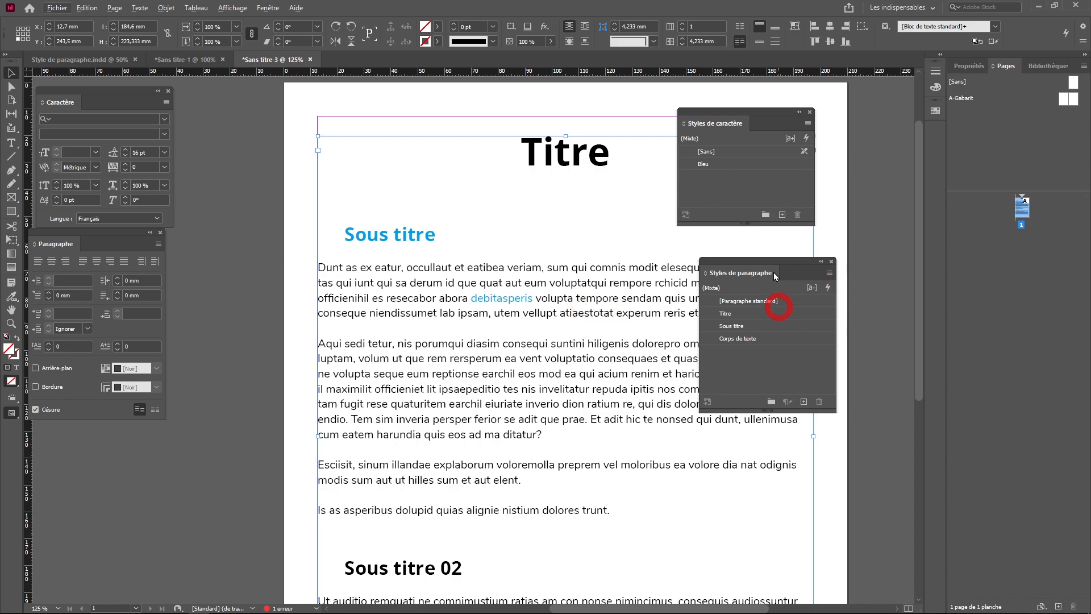
{"action": "left_click", "coordinate": [268, 229]}
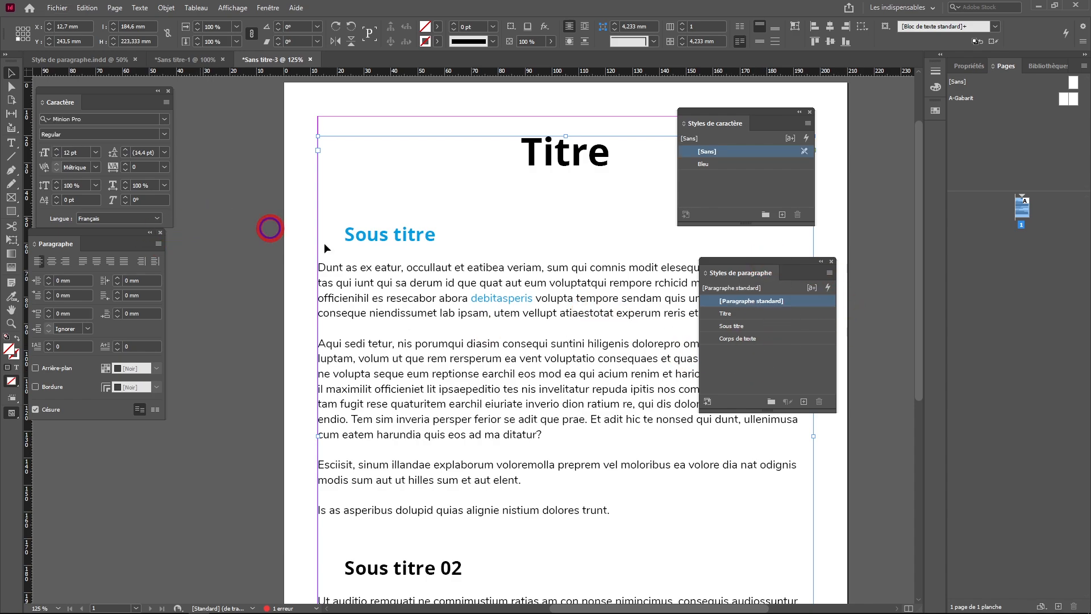
{"action": "scroll", "coordinate": [370, 252], "scroll_direction": "right", "scroll_amount": 3}
{"action": "left_click_drag", "start_coordinate": [737, 117], "coordinate": [761, 108]}
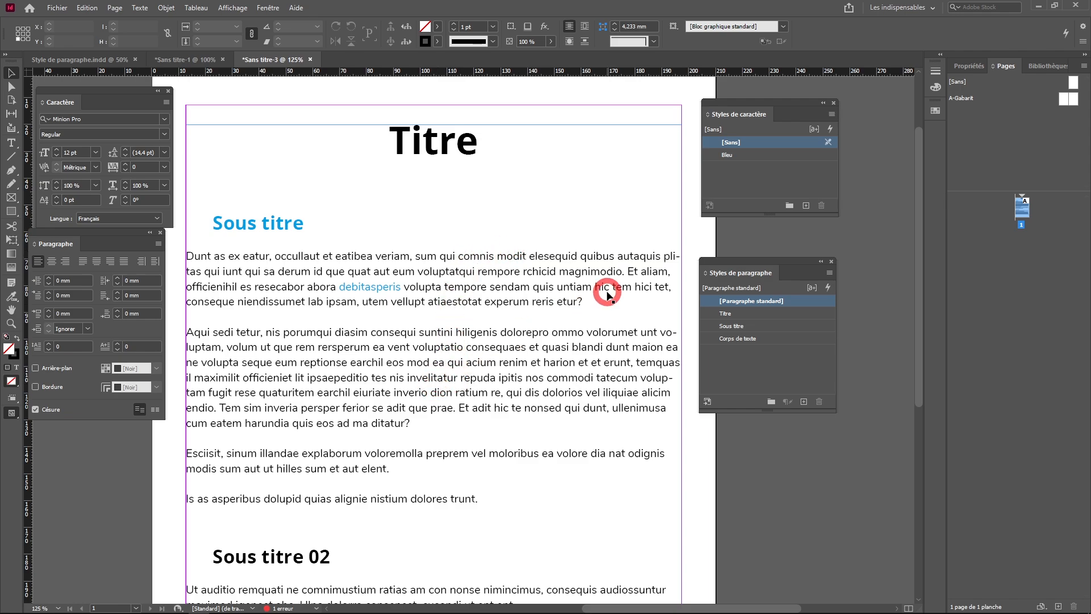
Step: Start a new character style with the font family Nunito, style Bold Italic and size 24 pt
{"action": "left_click", "coordinate": [771, 185]}
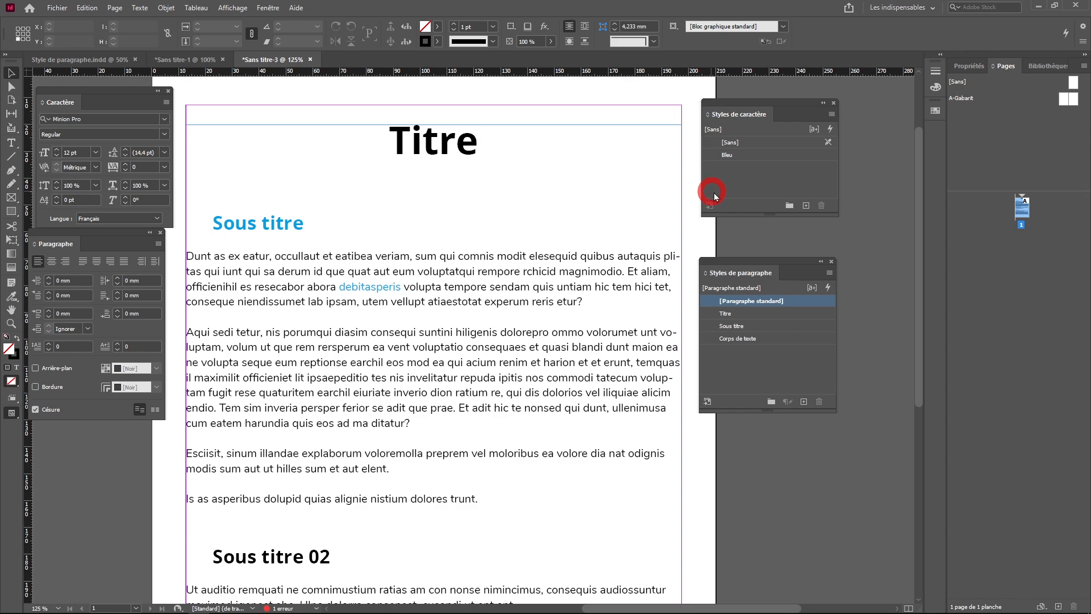
{"action": "left_click", "coordinate": [805, 208], "text": "alt"}
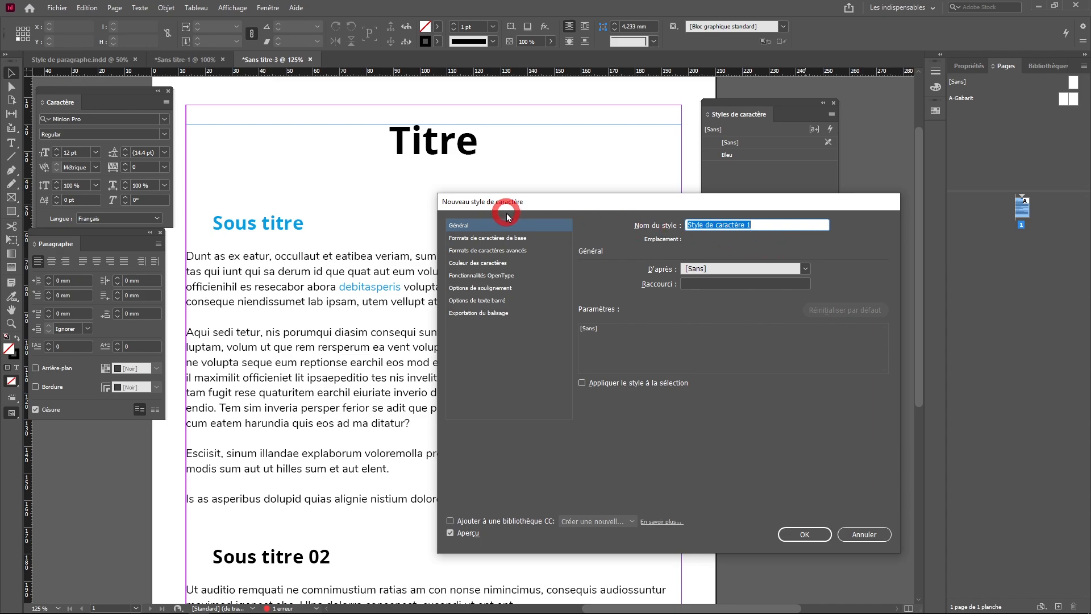
{"action": "left_click", "coordinate": [460, 239]}
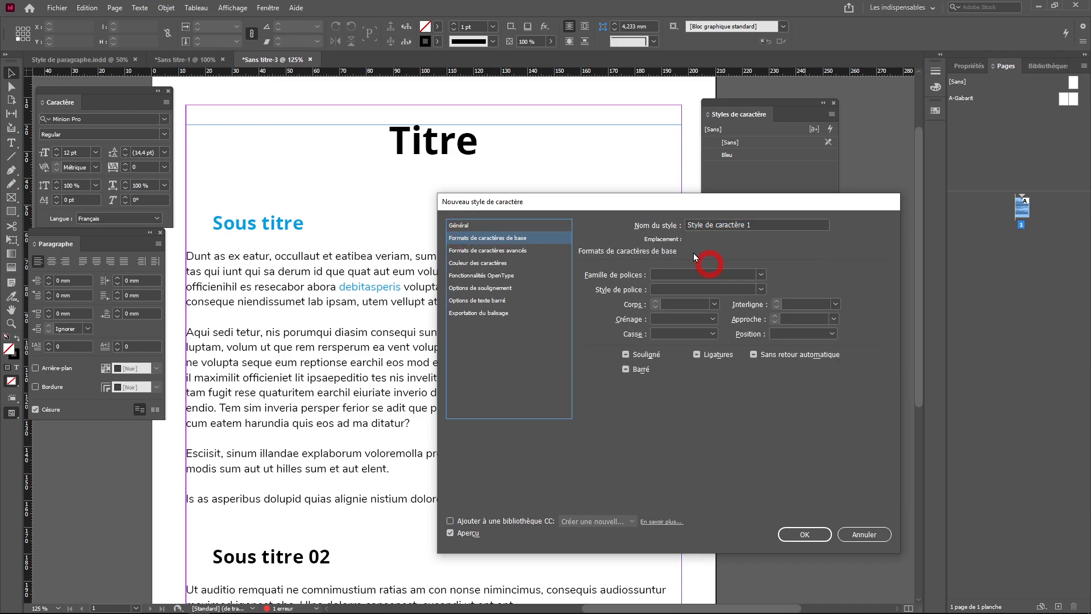
{"action": "left_click", "coordinate": [762, 277]}
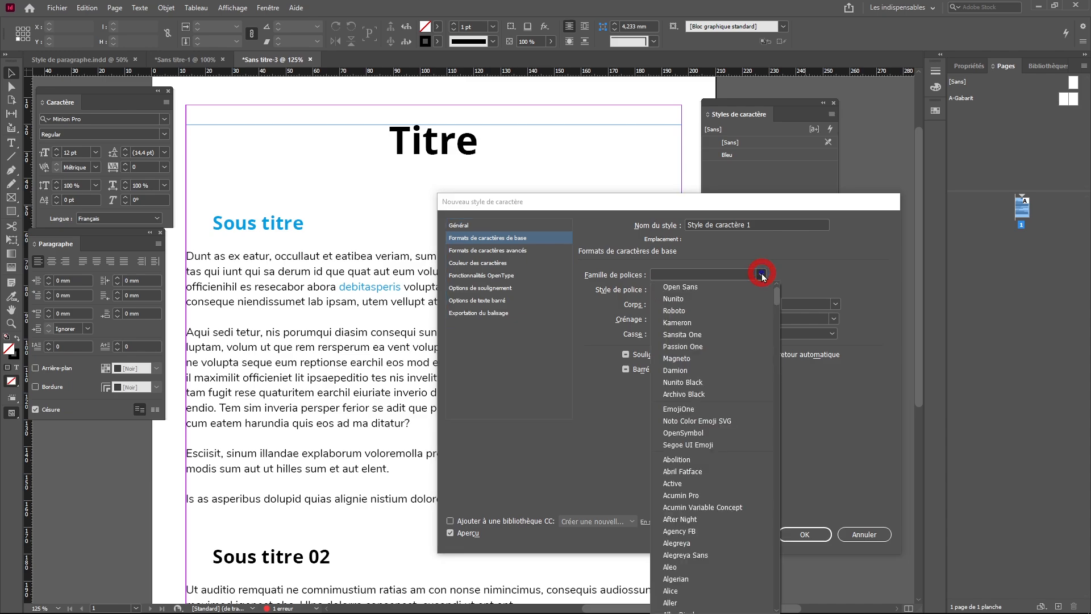
{"action": "left_click", "coordinate": [696, 299]}
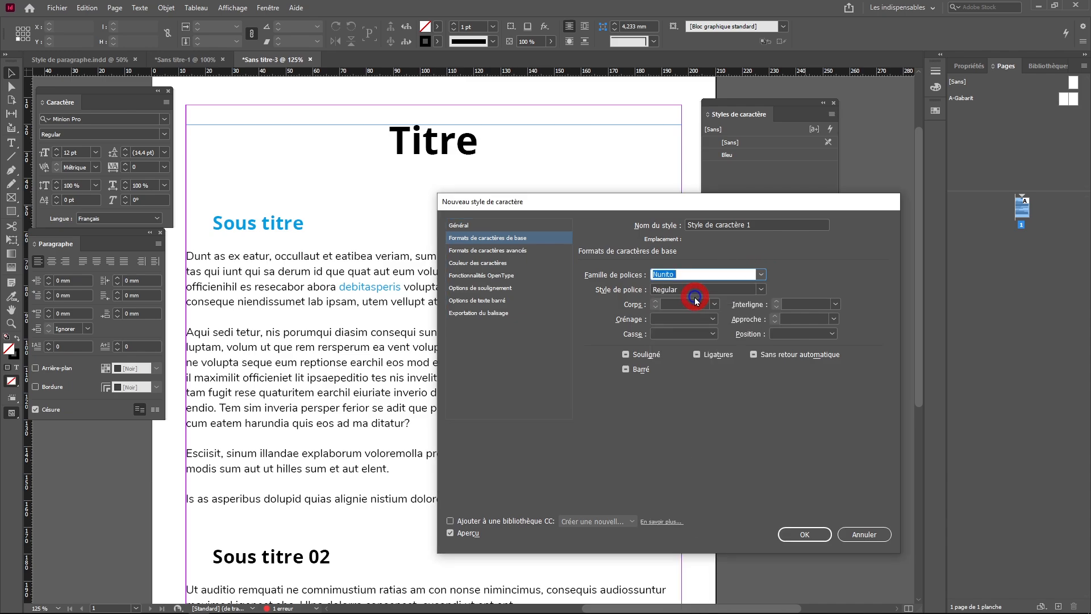
{"action": "left_click", "coordinate": [762, 289]}
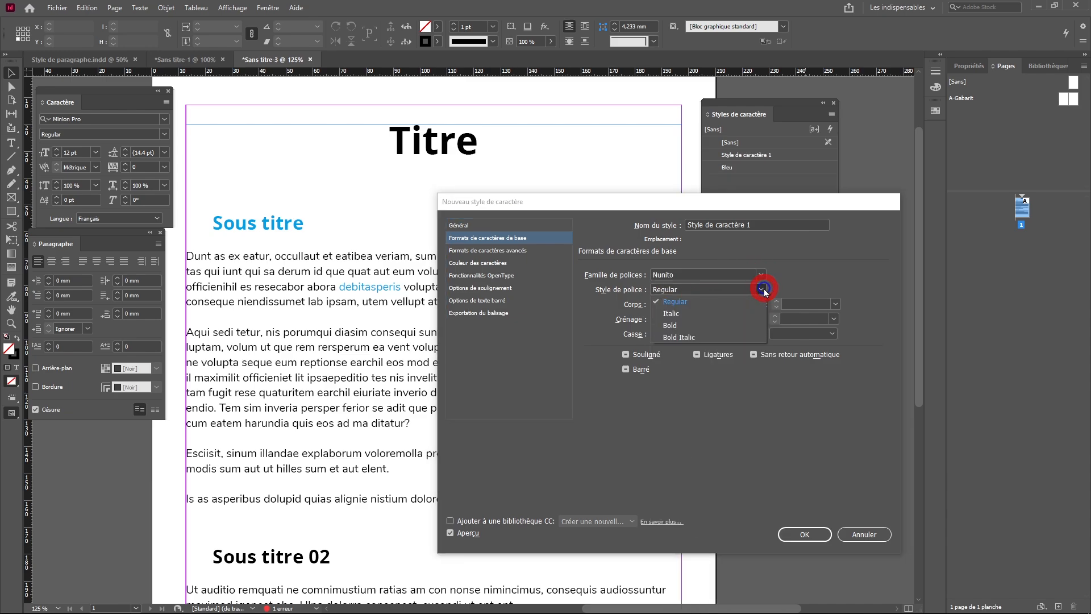
{"action": "left_click", "coordinate": [703, 336]}
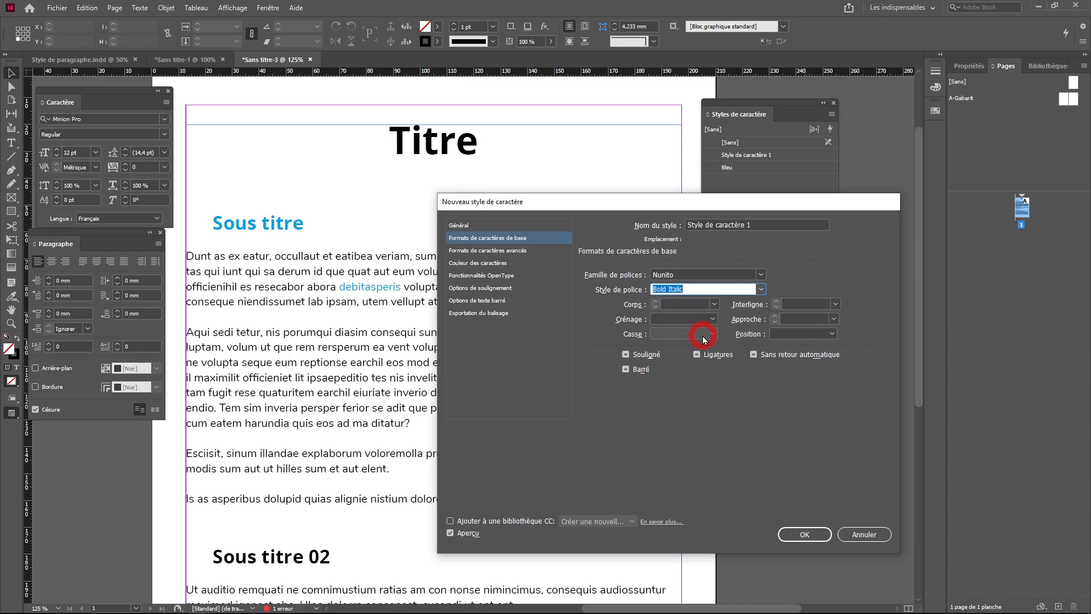
{"action": "left_click", "coordinate": [714, 304]}
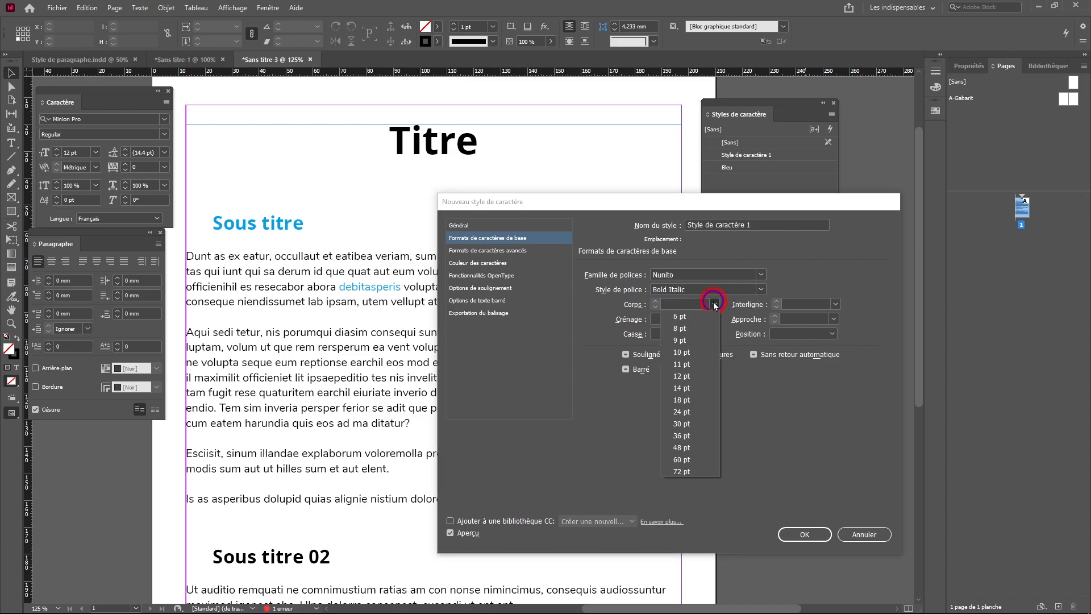
{"action": "left_click", "coordinate": [703, 415]}
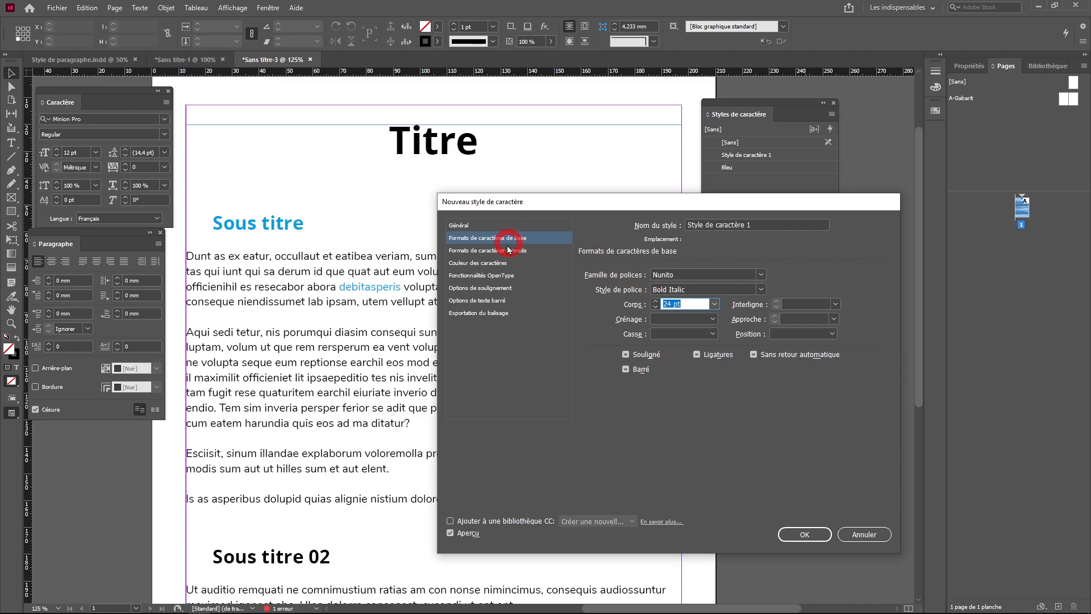
Step: Set the new style's character colour to green C=75 M=5 J=100 N=0 and create it under the name "Nunito bold italic vert"
{"action": "left_click", "coordinate": [485, 264]}
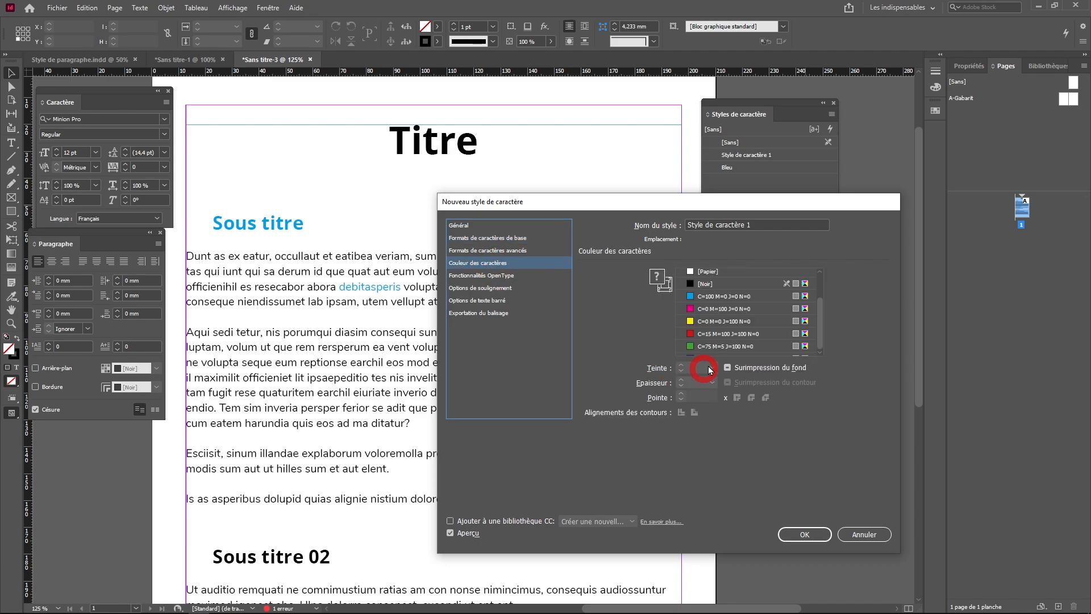
{"action": "left_click", "coordinate": [691, 346]}
{"action": "left_click_drag", "start_coordinate": [762, 224], "coordinate": [648, 218]}
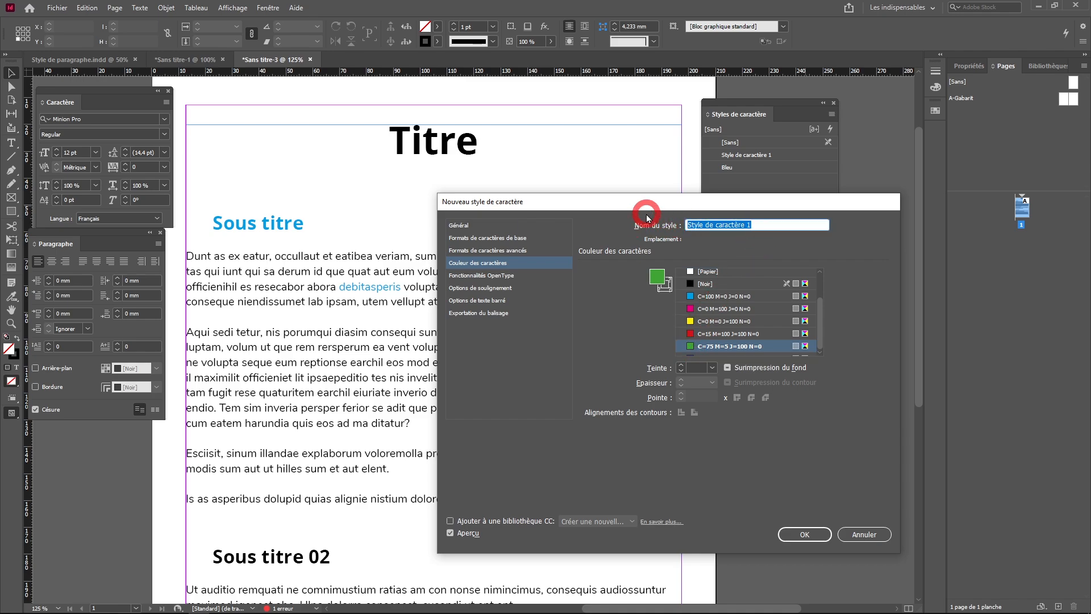
{"action": "type", "text": "Nunito bold italic vert"}
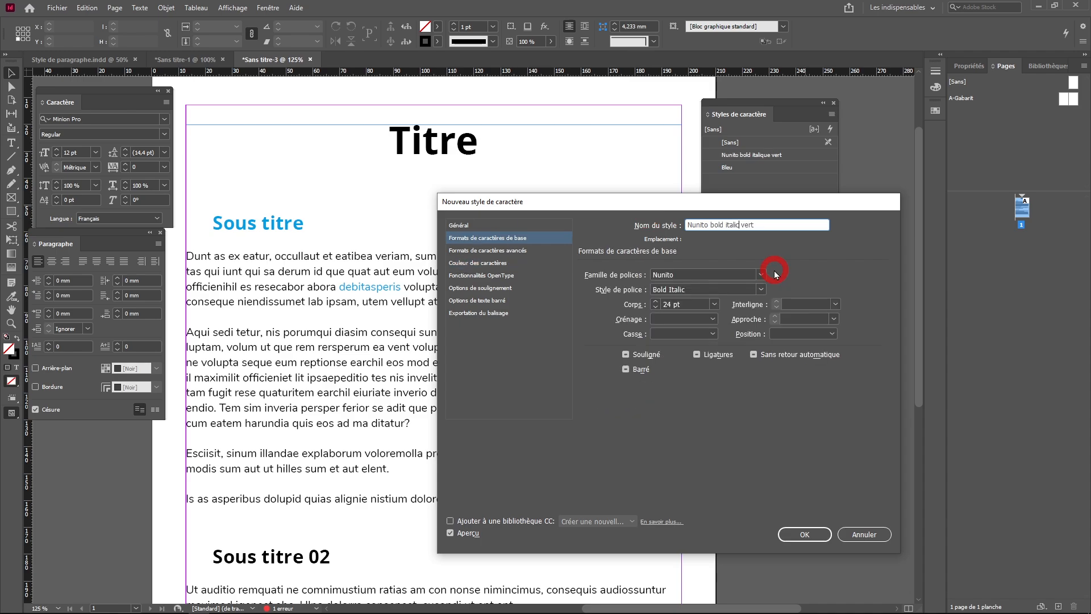
{"action": "left_click", "coordinate": [802, 544]}
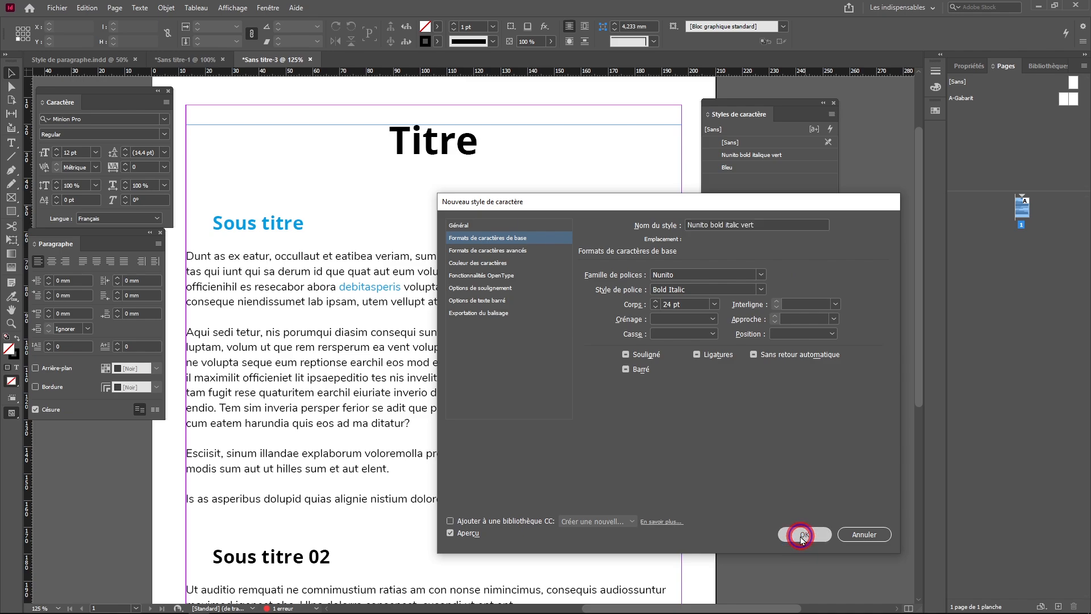
{"action": "left_click", "coordinate": [750, 377]}
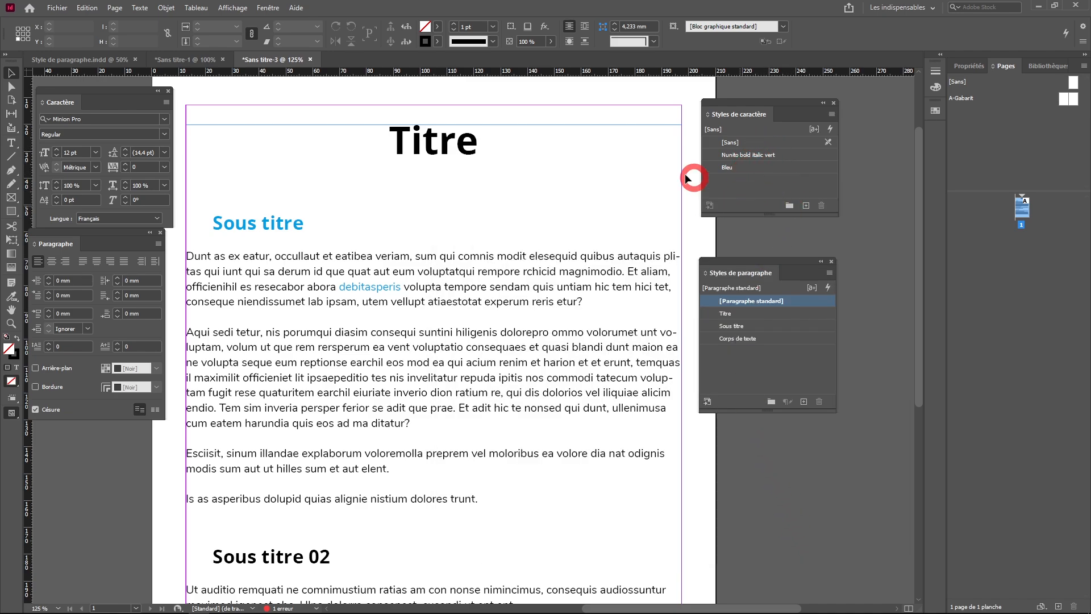
Step: Apply the "Nunito bold italic vert" character style to the word "hiligenis" in the second body paragraph and finish text editing
{"action": "left_click", "coordinate": [471, 333]}
{"action": "triple_click", "coordinate": [471, 333]}
{"action": "left_click", "coordinate": [471, 332]}
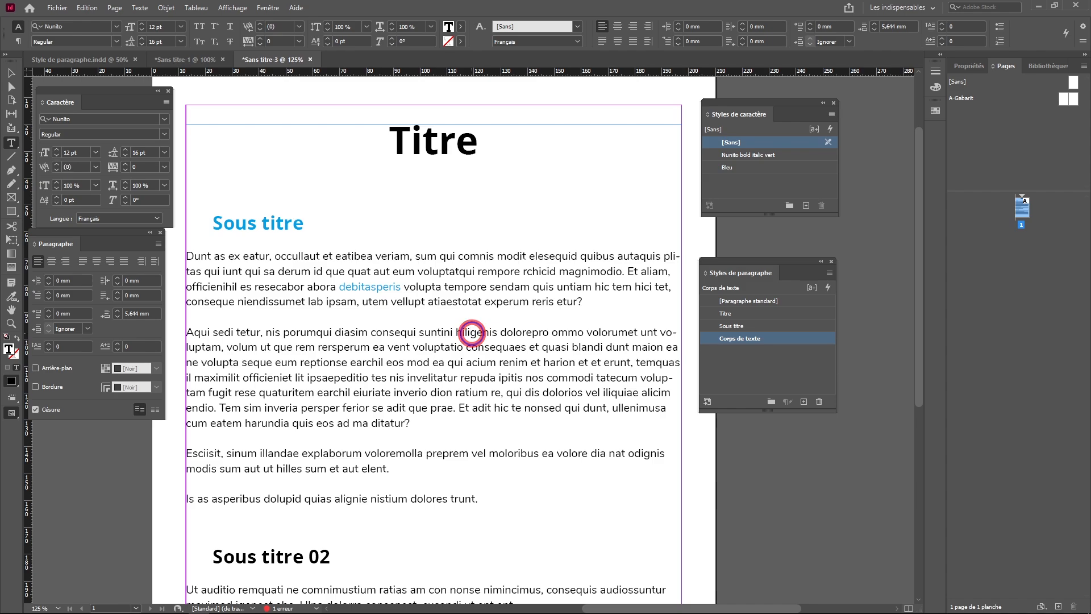
{"action": "double_click", "coordinate": [471, 333]}
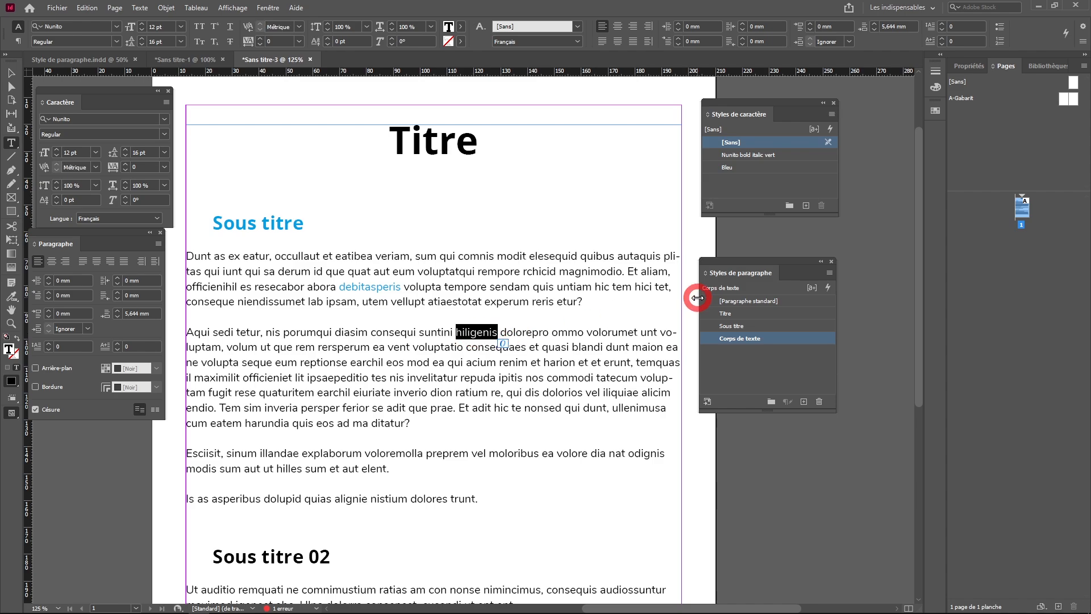
{"action": "left_click", "coordinate": [744, 156]}
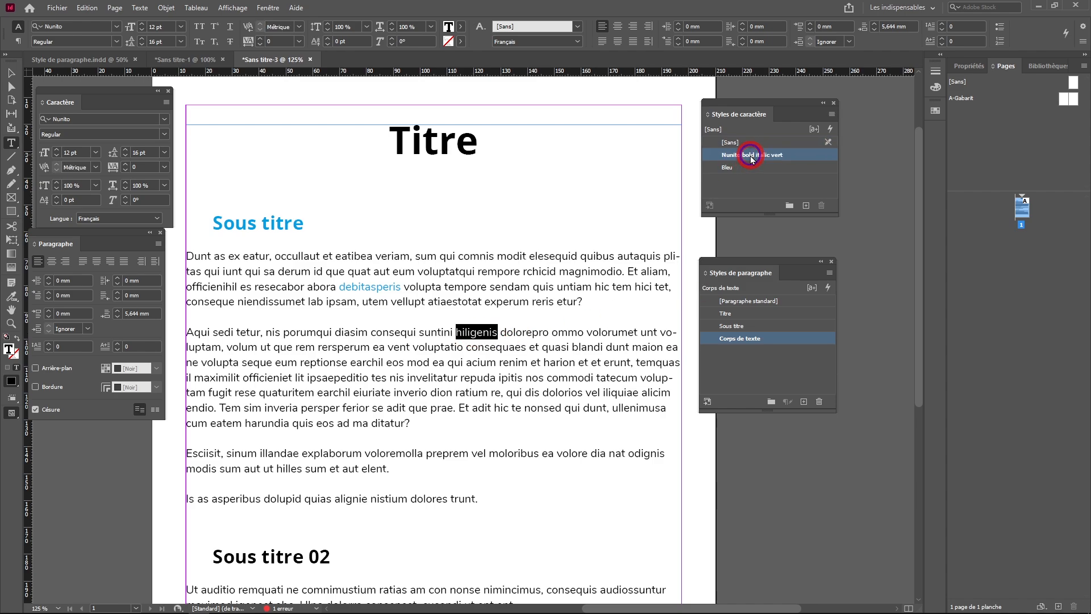
{"action": "left_click", "coordinate": [12, 73]}
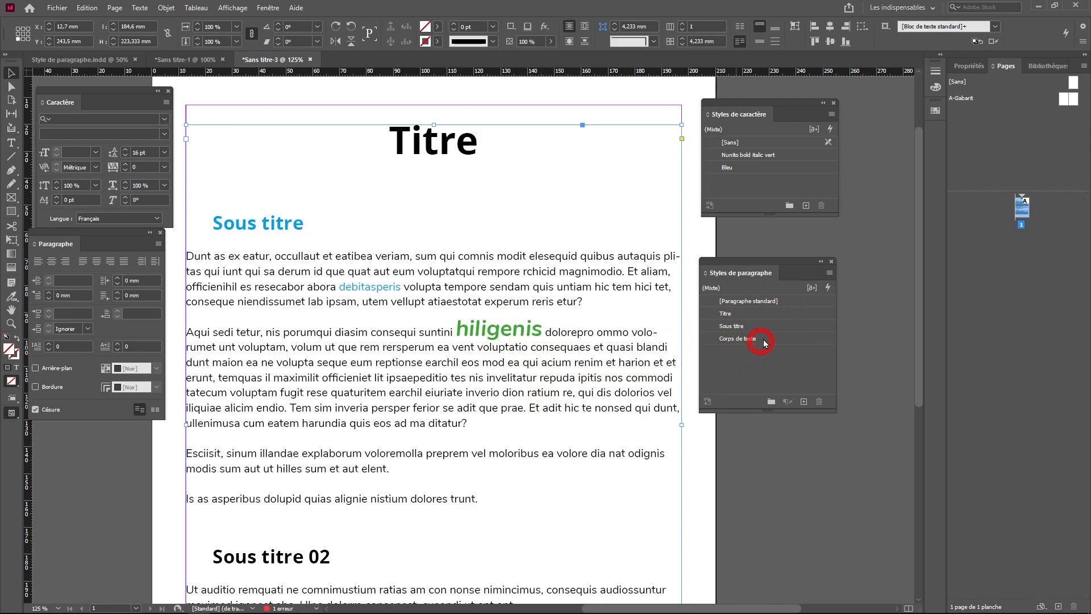
Step: Apply the "Nunito bold italic vert" character style to the "Sous titre 02" heading and deselect the text frame
{"action": "double_click", "coordinate": [541, 330]}
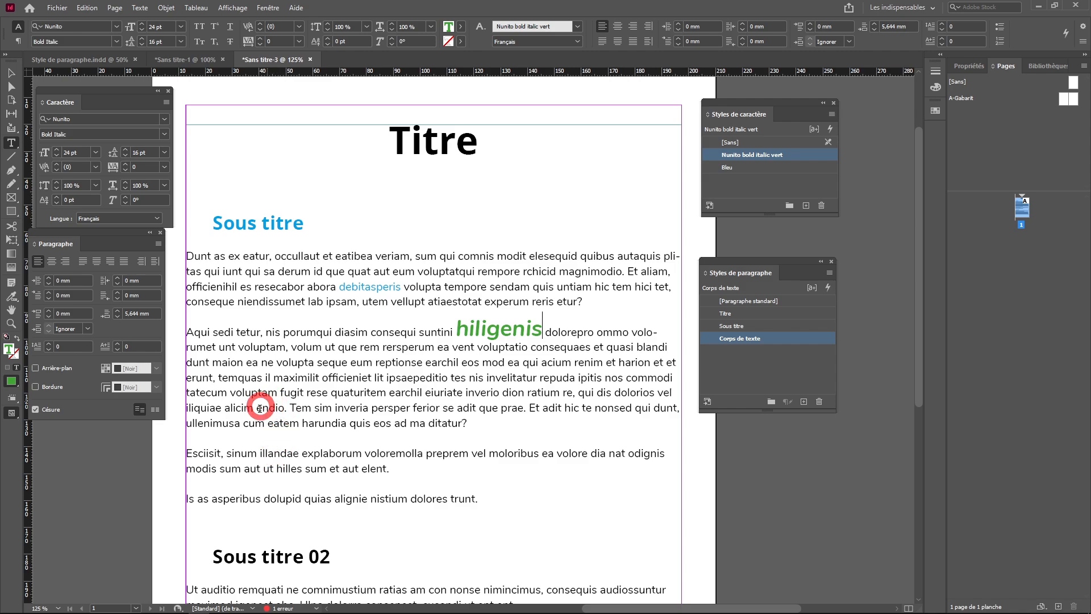
{"action": "left_click_drag", "start_coordinate": [334, 557], "coordinate": [216, 552]}
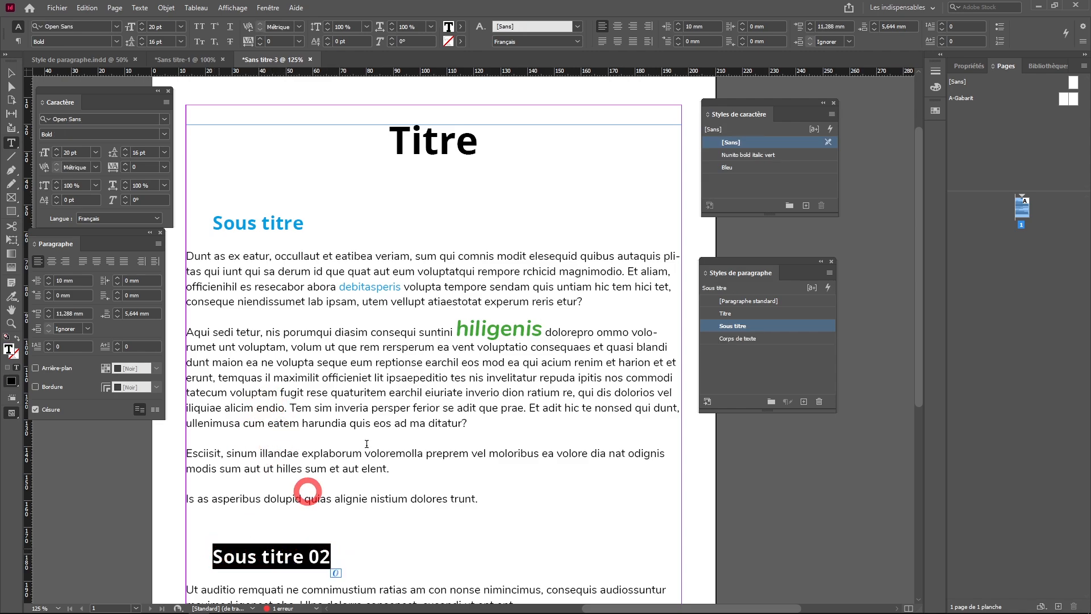
{"action": "left_click", "coordinate": [748, 157]}
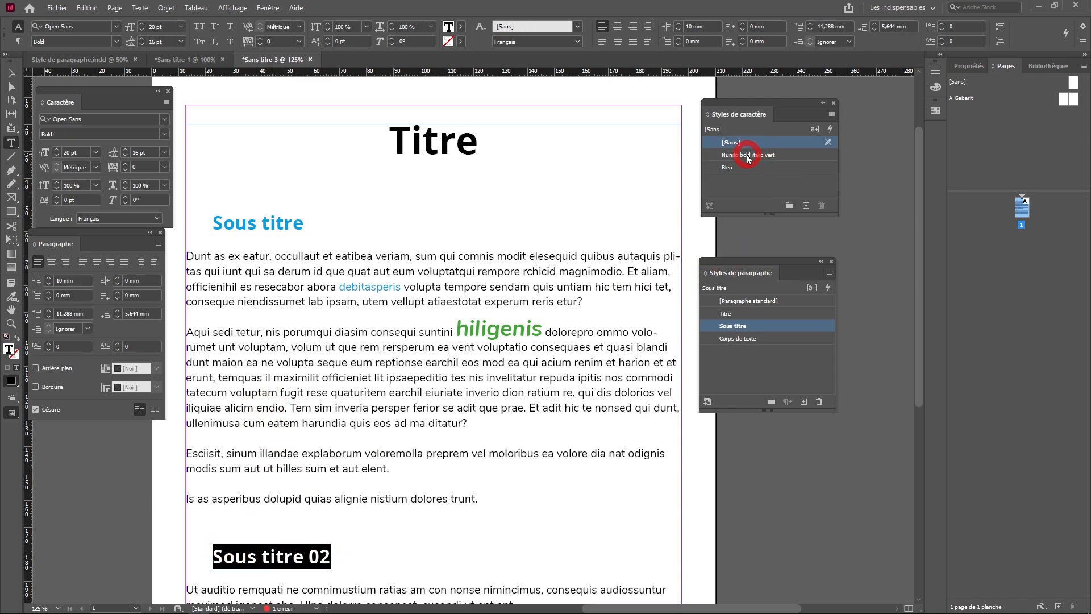
{"action": "left_click", "coordinate": [11, 73]}
{"action": "left_click", "coordinate": [416, 290]}
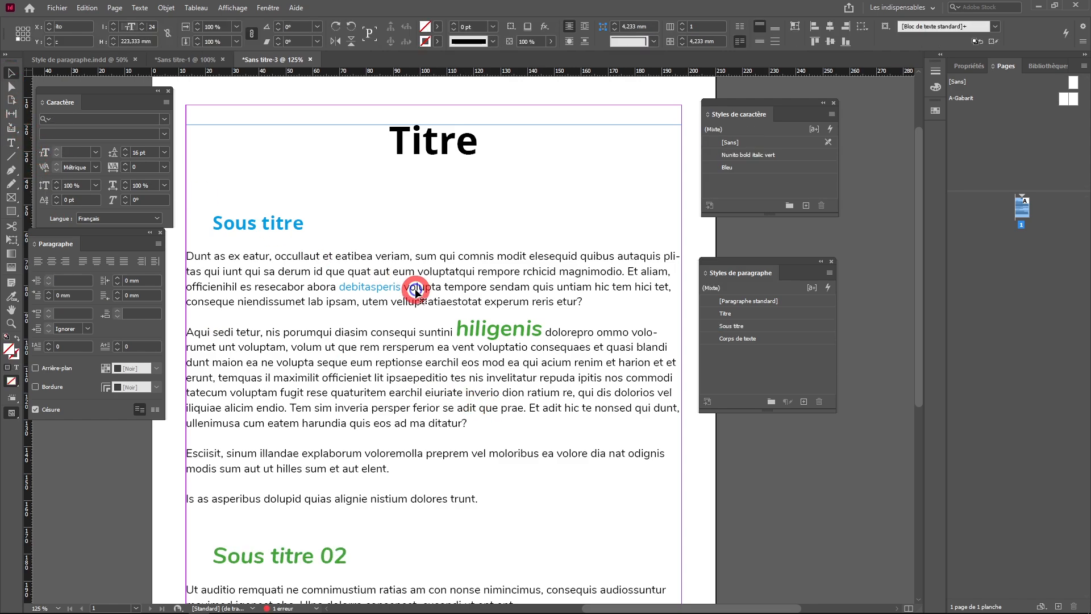
{"action": "scroll", "coordinate": [416, 290], "scroll_direction": "down", "scroll_amount": 3}
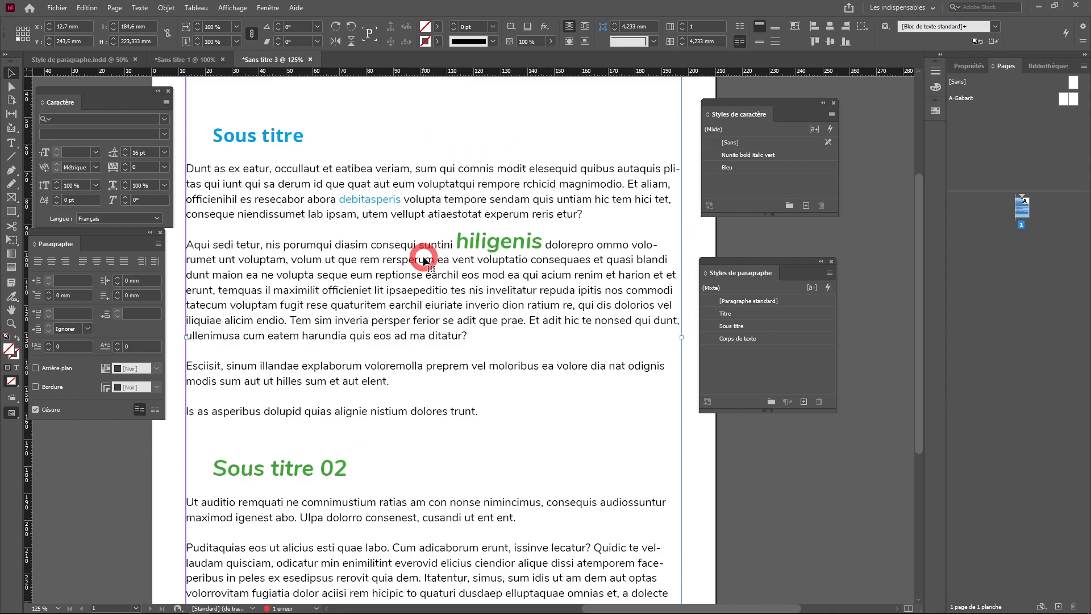
{"action": "key", "text": "ctrl+shift+a"}
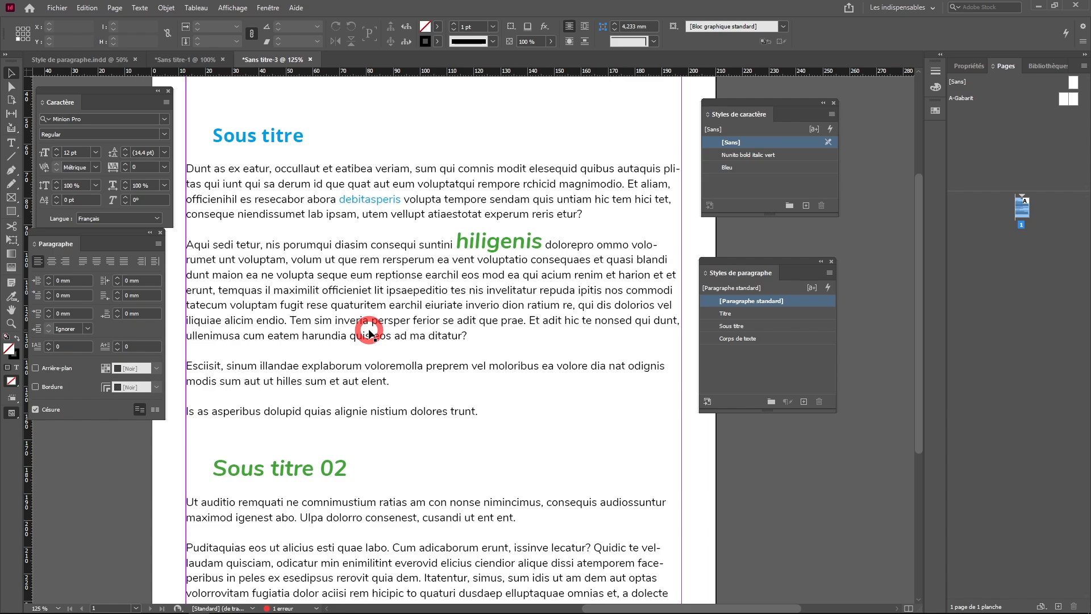
Step: Edit the "Nunito bold italic vert" character style and change its character colour to magenta C=0 M=100 J=0 N=0
{"action": "right_click", "coordinate": [756, 156]}
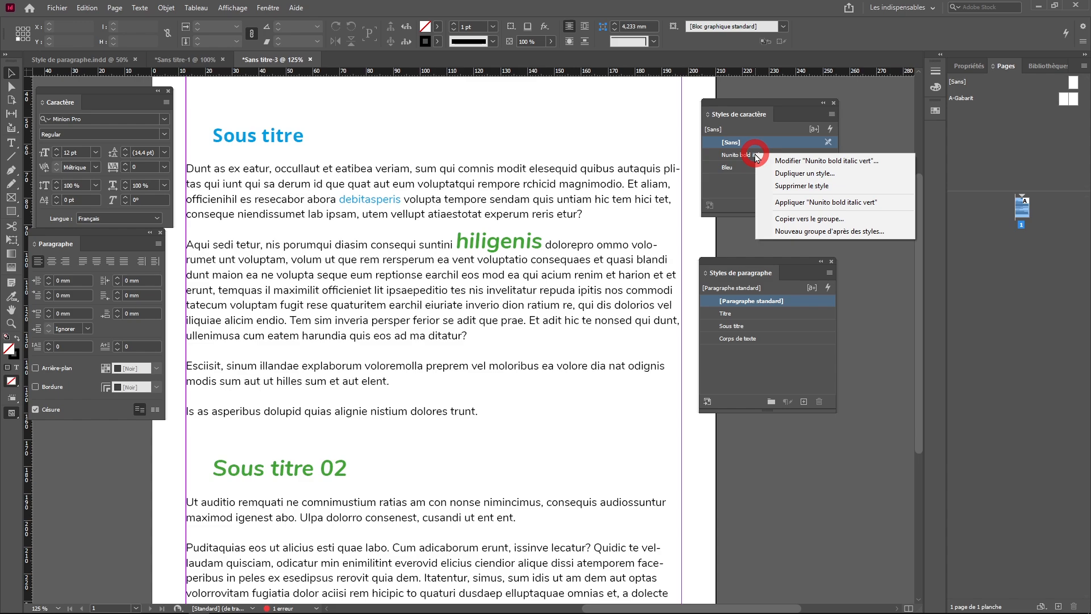
{"action": "left_click", "coordinate": [890, 165]}
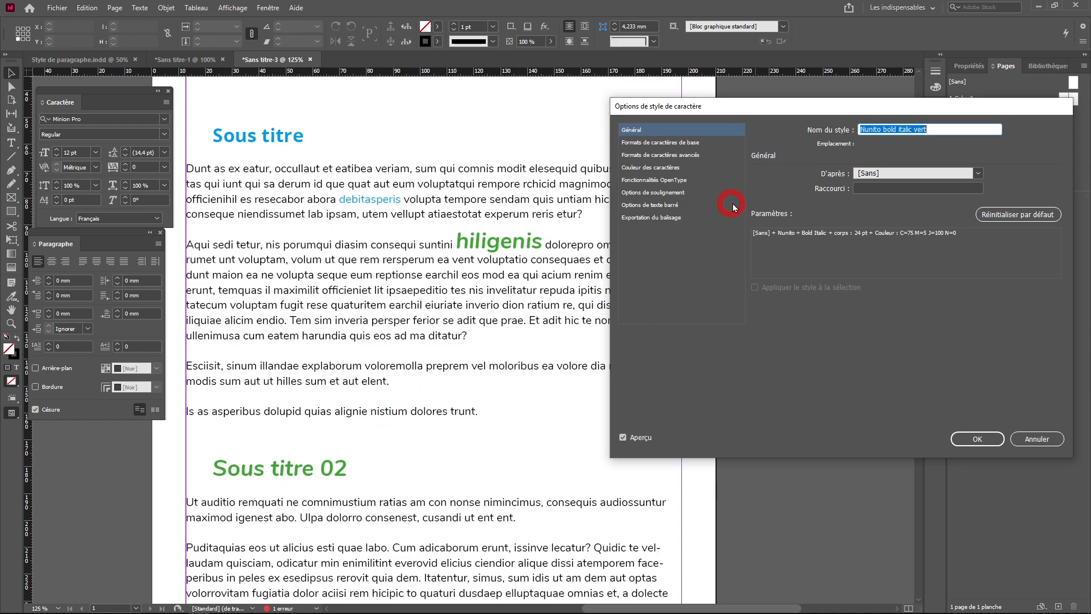
{"action": "left_click", "coordinate": [642, 169]}
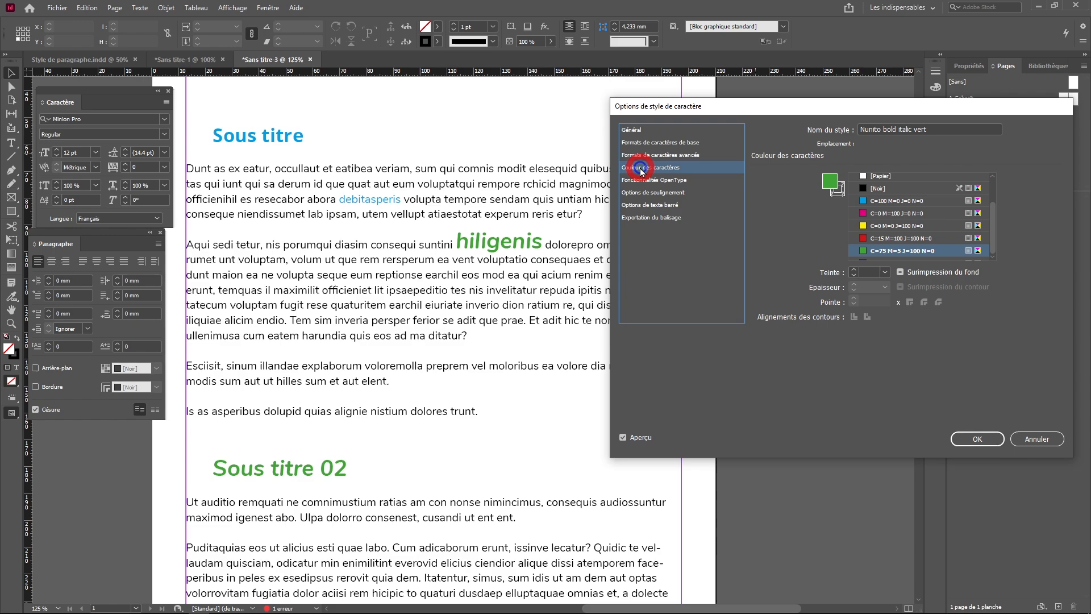
{"action": "left_click", "coordinate": [864, 214]}
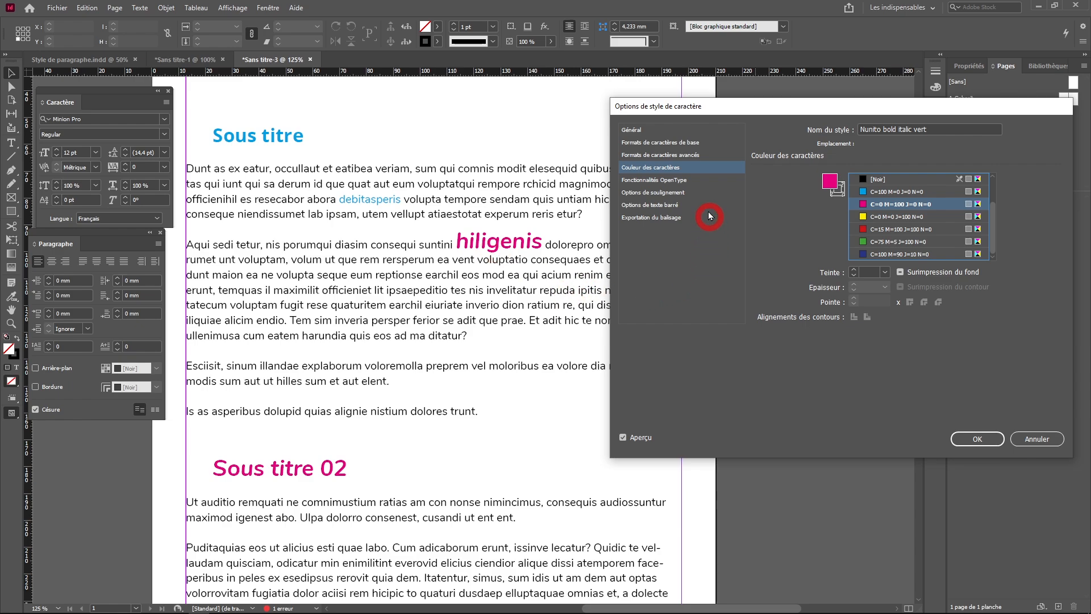
Step: Clear the font family from the style's basic character formats and compare the text with the preview off and on
{"action": "left_click", "coordinate": [664, 143]}
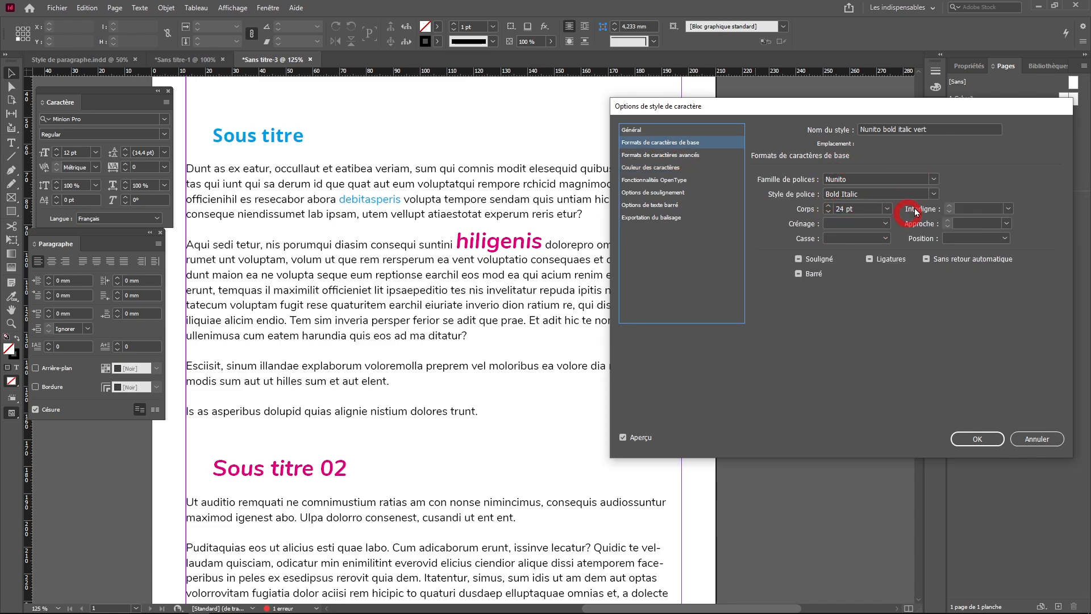
{"action": "left_click", "coordinate": [933, 180]}
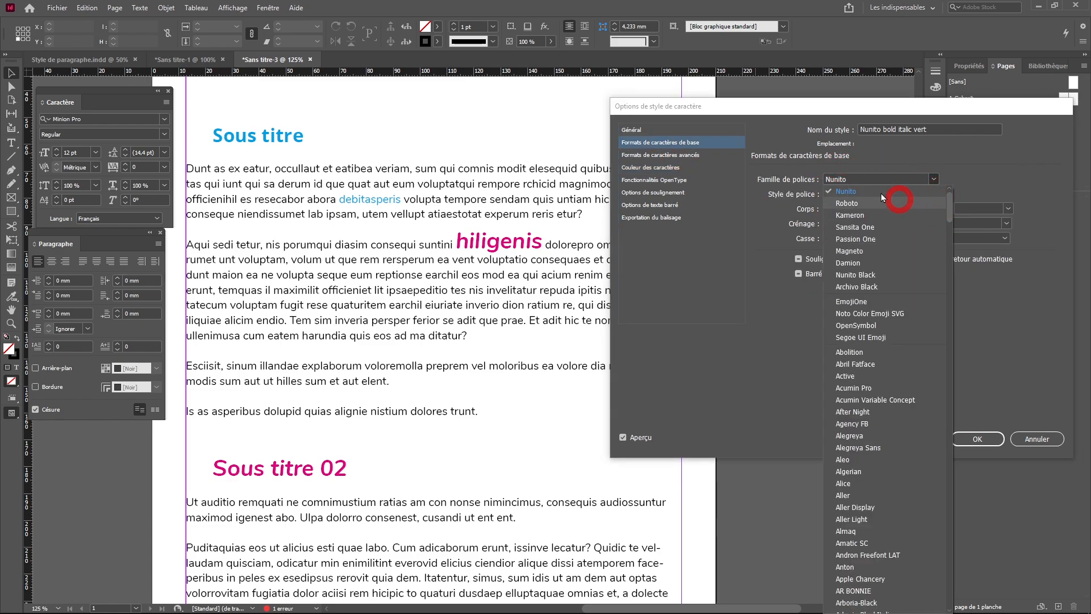
{"action": "left_click", "coordinate": [897, 189]}
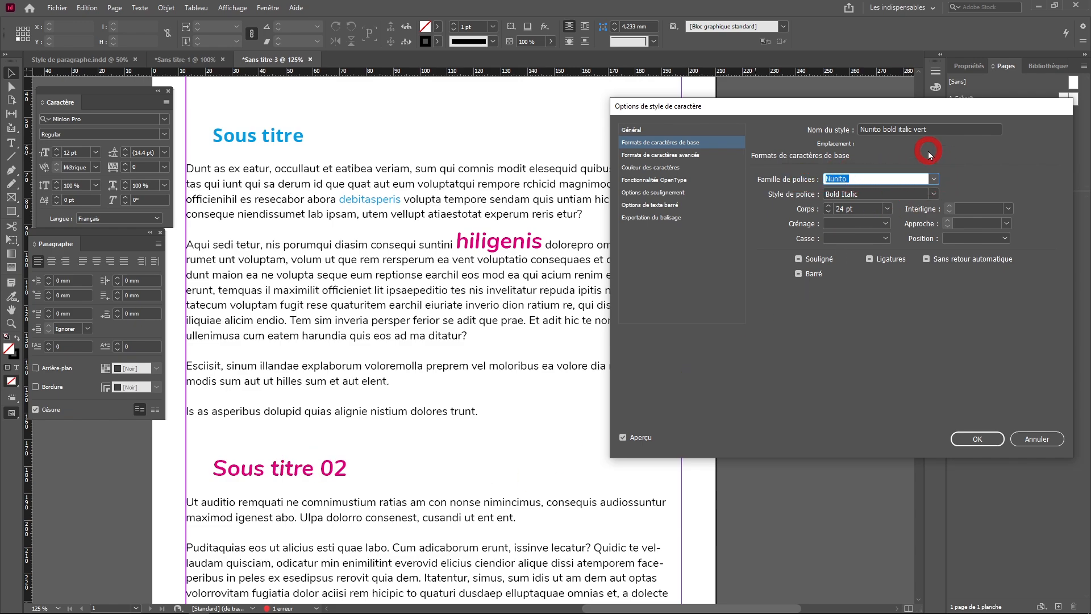
{"action": "key", "text": "BackSpace"}
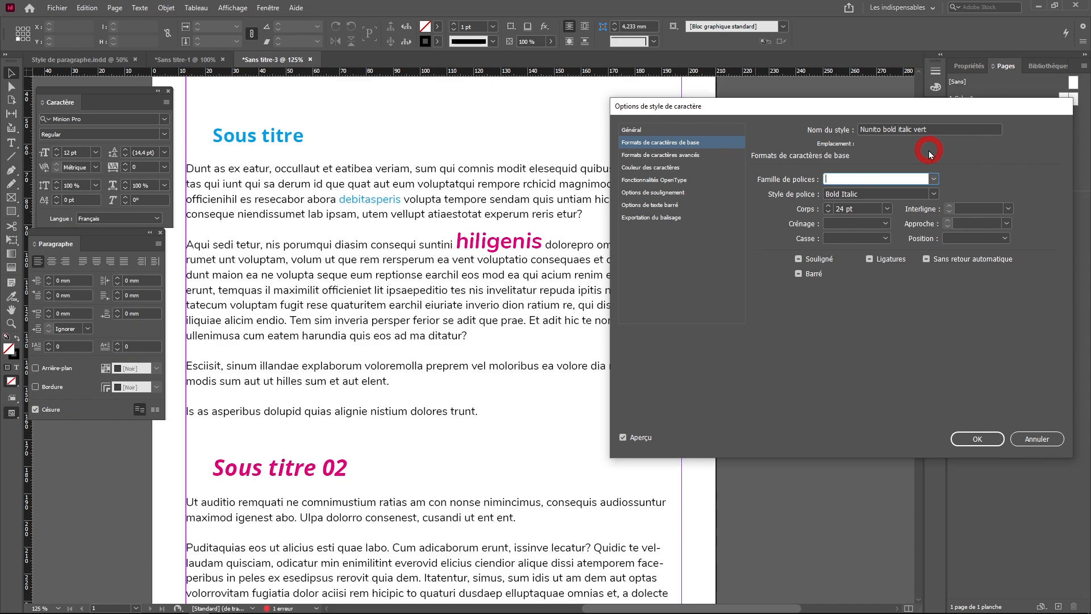
{"action": "key", "text": "Tab"}
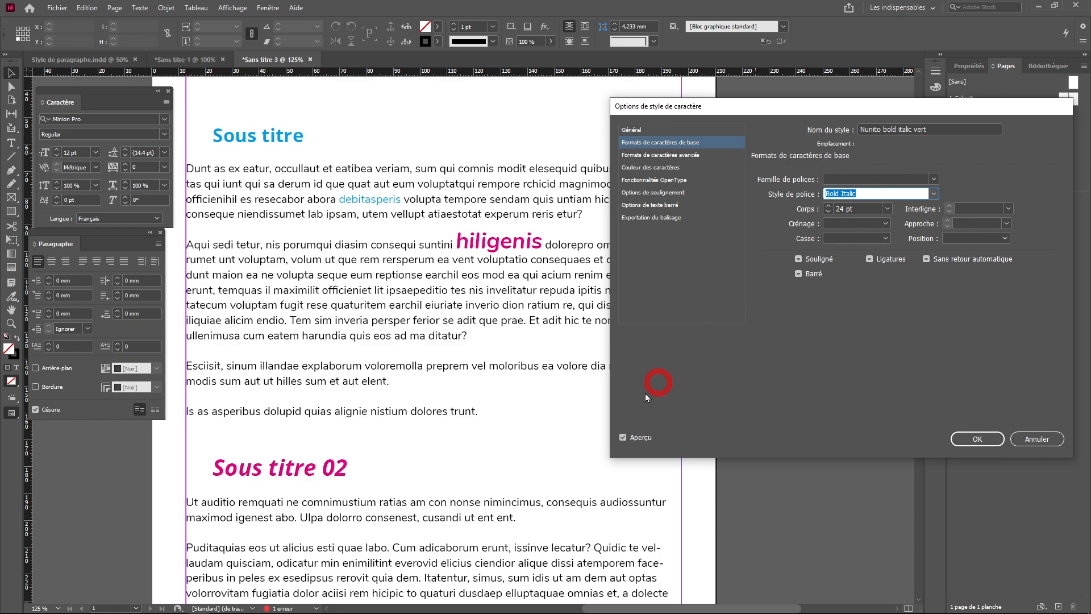
{"action": "left_click", "coordinate": [623, 438]}
{"action": "left_click", "coordinate": [623, 438]}
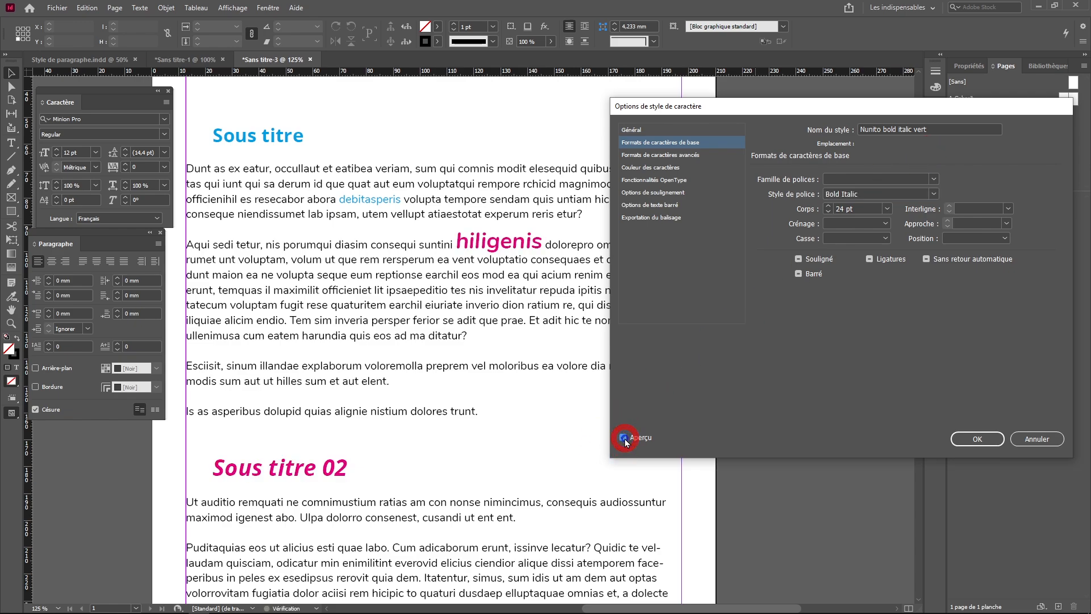
{"action": "left_click", "coordinate": [624, 438]}
{"action": "left_click", "coordinate": [624, 438]}
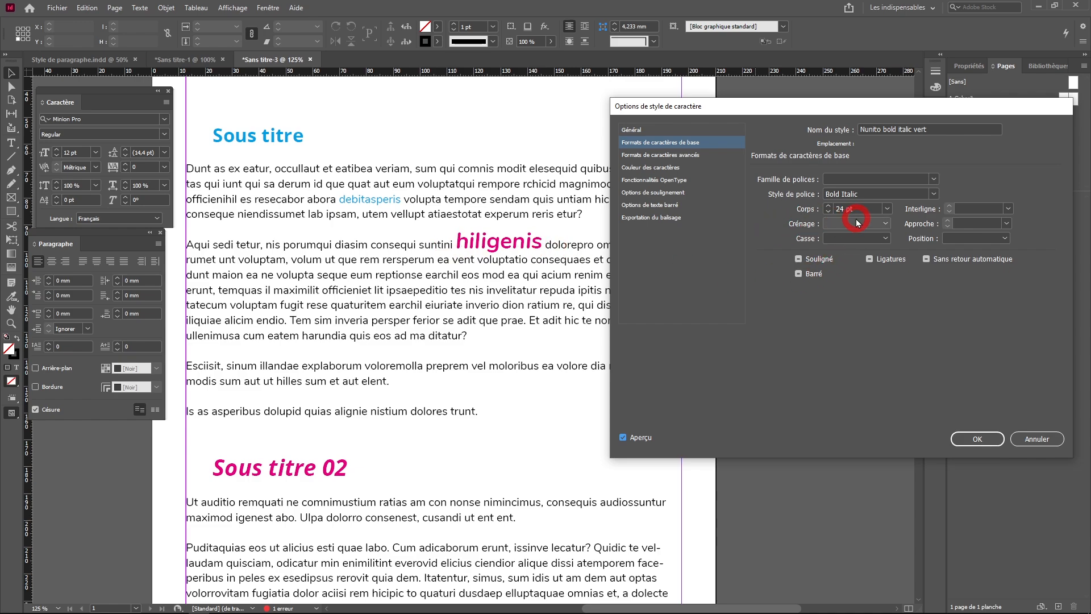
Step: Clear the font size from the "Nunito bold italic vert" style's basic character formats and compare the text with the preview off and on
{"action": "left_click_drag", "start_coordinate": [864, 215], "coordinate": [799, 205]}
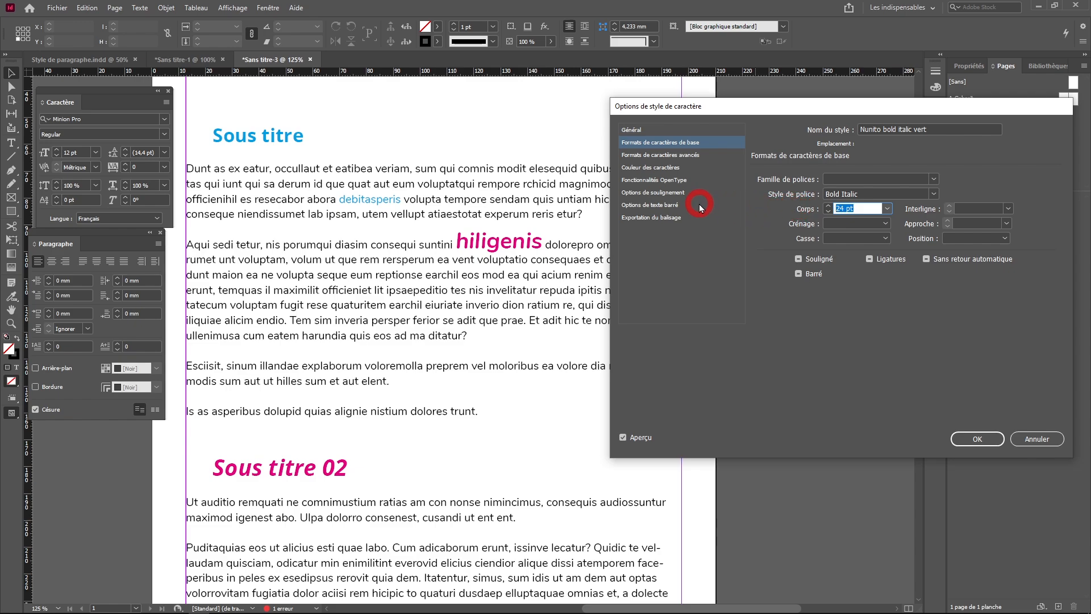
{"action": "left_click", "coordinate": [628, 439]}
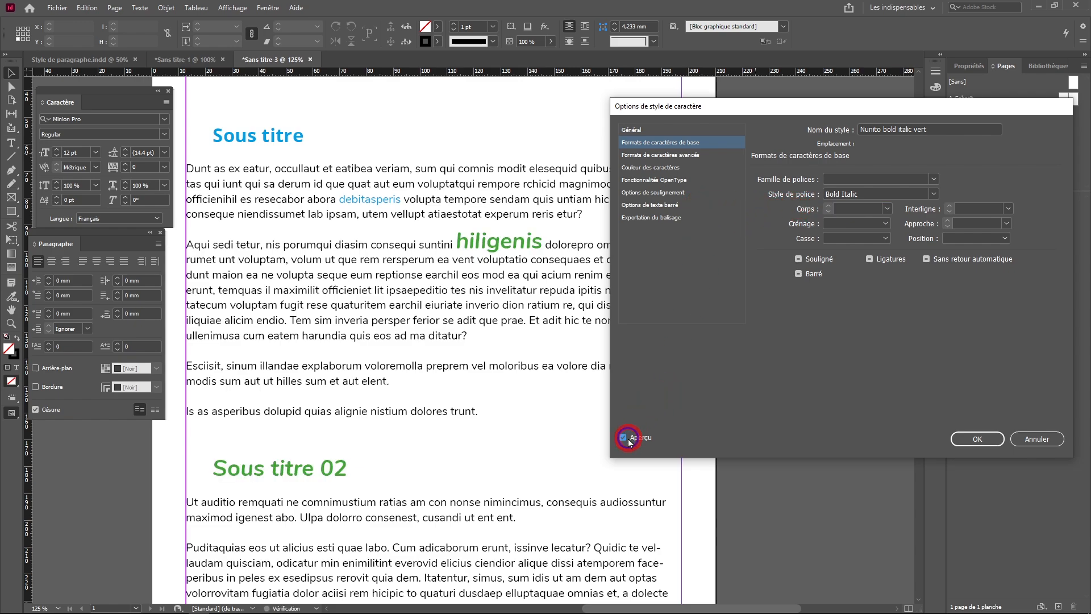
{"action": "left_click", "coordinate": [629, 438]}
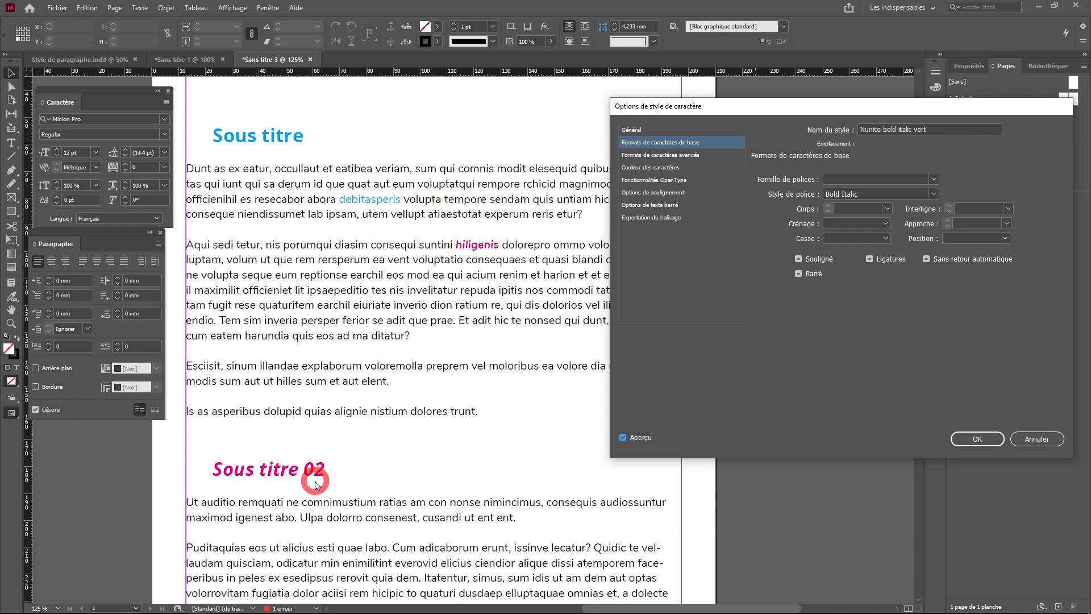
Step: Clear the font style from the style's basic character formats, refresh the preview and accept the style options
{"action": "left_click_drag", "start_coordinate": [906, 195], "coordinate": [749, 183]}
{"action": "key", "text": "BackSpace"}
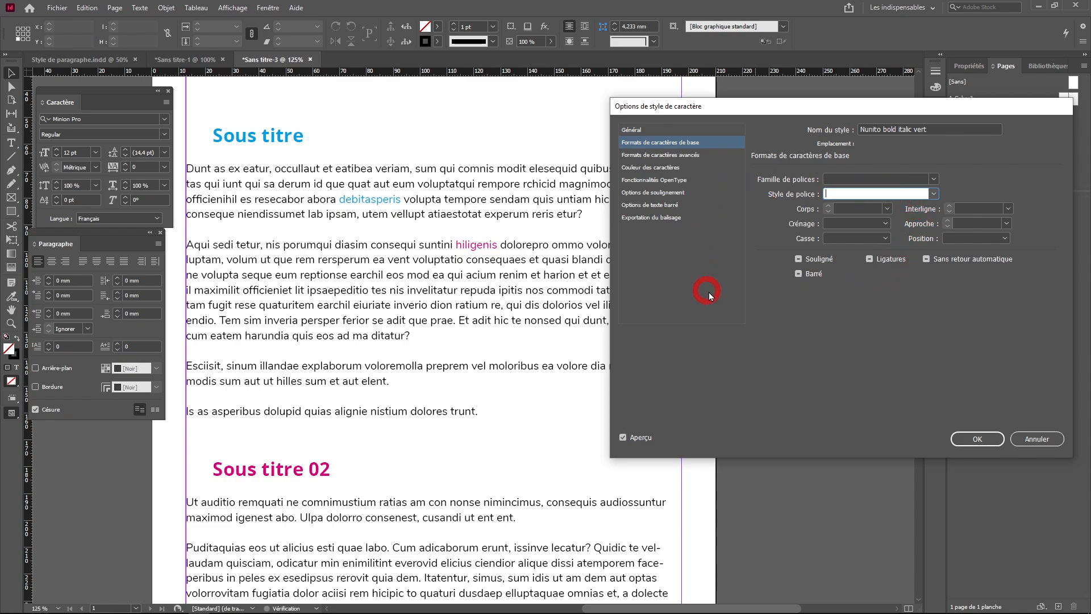
{"action": "left_click", "coordinate": [708, 292]}
{"action": "left_click", "coordinate": [634, 440]}
{"action": "left_click", "coordinate": [635, 440]}
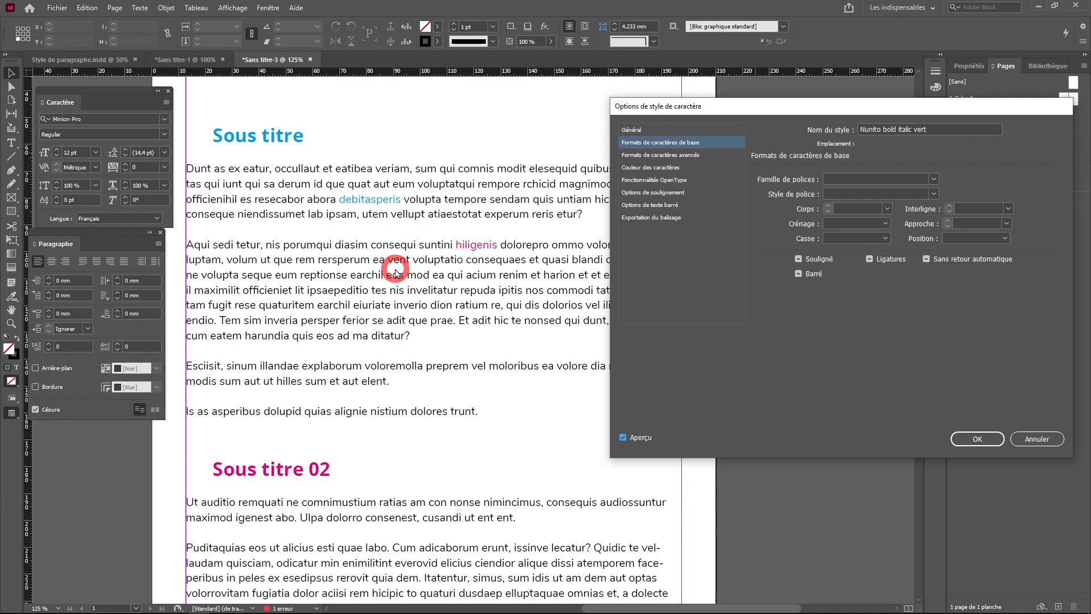
{"action": "left_click", "coordinate": [974, 440]}
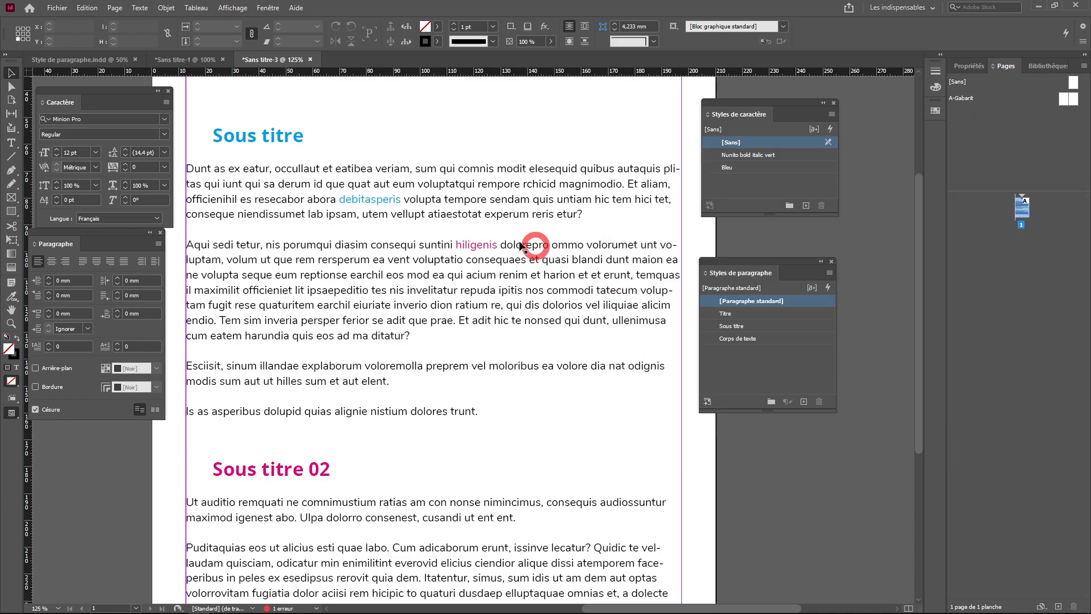
Step: Remove the character style from the word "hiligenis" in the second body paragraph by applying [Sans], and deselect the word
{"action": "double_click", "coordinate": [483, 241]}
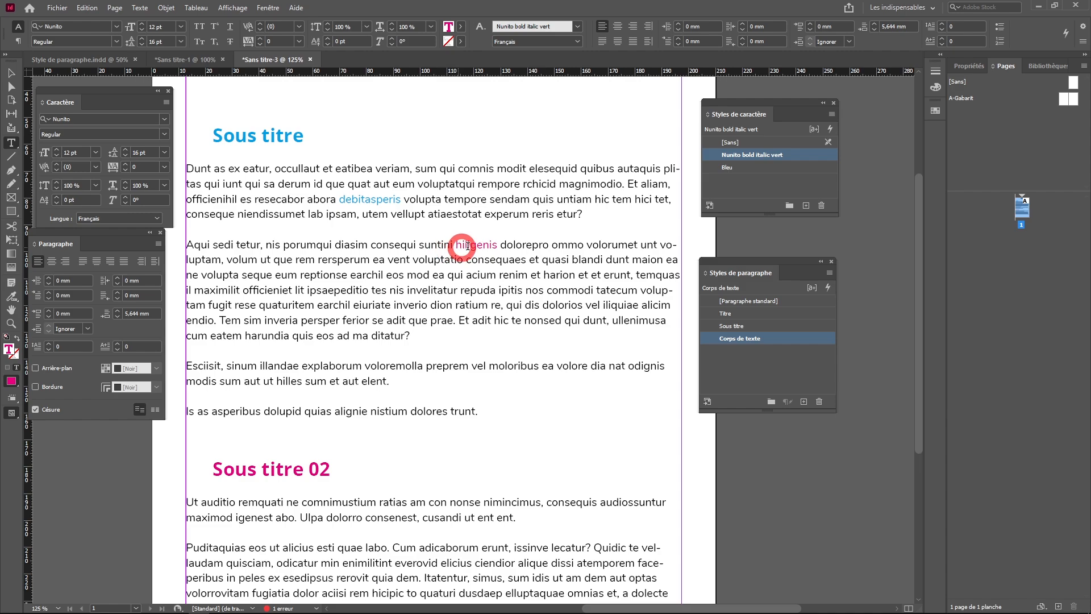
{"action": "double_click", "coordinate": [495, 244]}
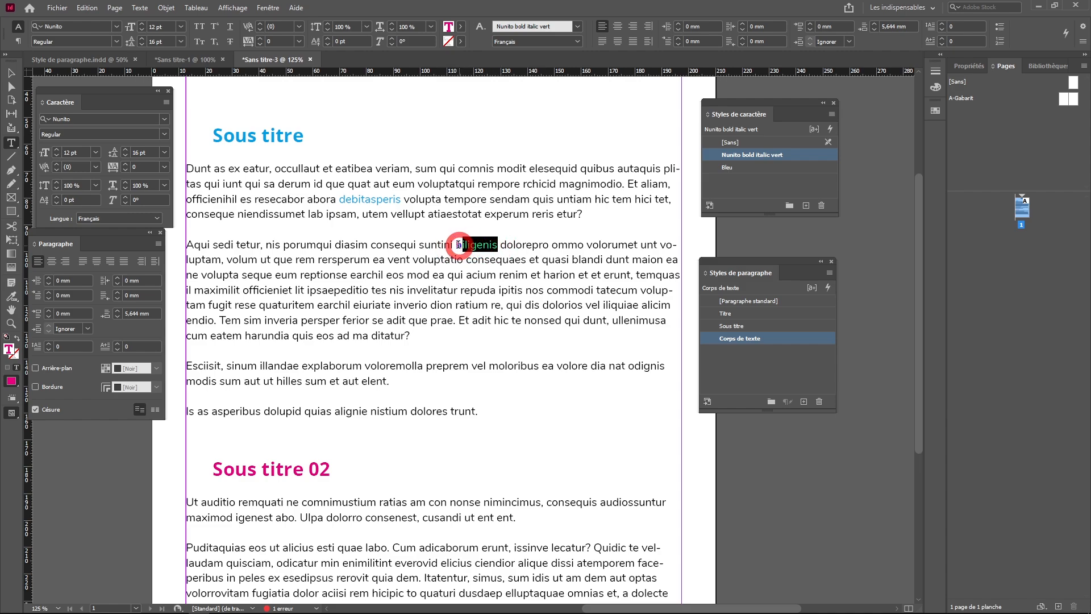
{"action": "left_click", "coordinate": [731, 144]}
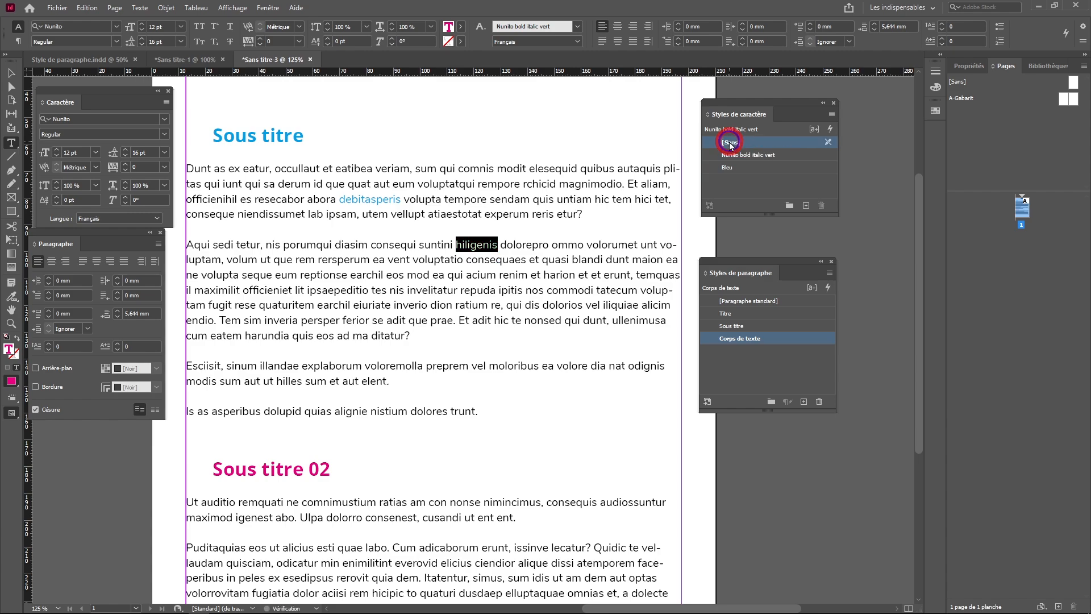
{"action": "left_click", "coordinate": [515, 245]}
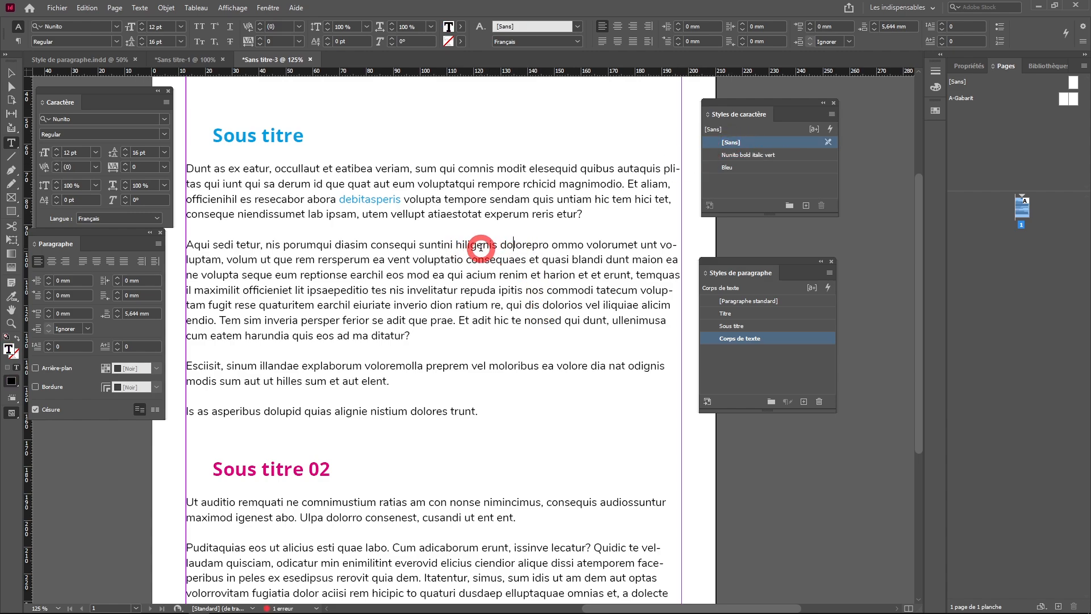